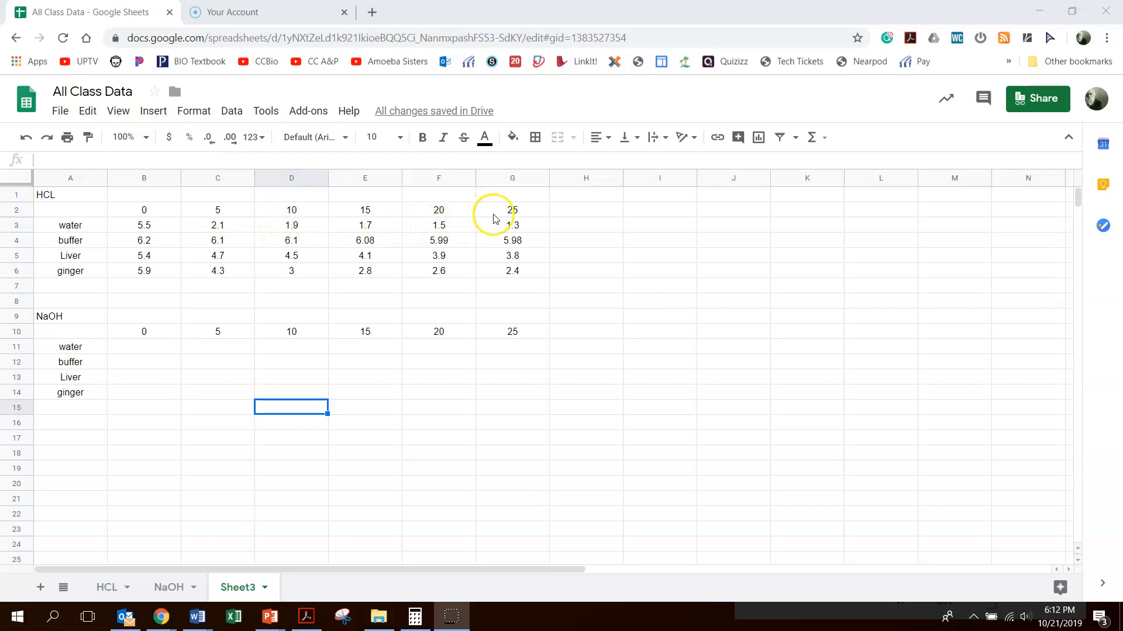
Step: Select the HCL data block A2:G6 and insert a chart from it
{"action": "left_click_drag", "start_coordinate": [87, 210], "coordinate": [514, 277]}
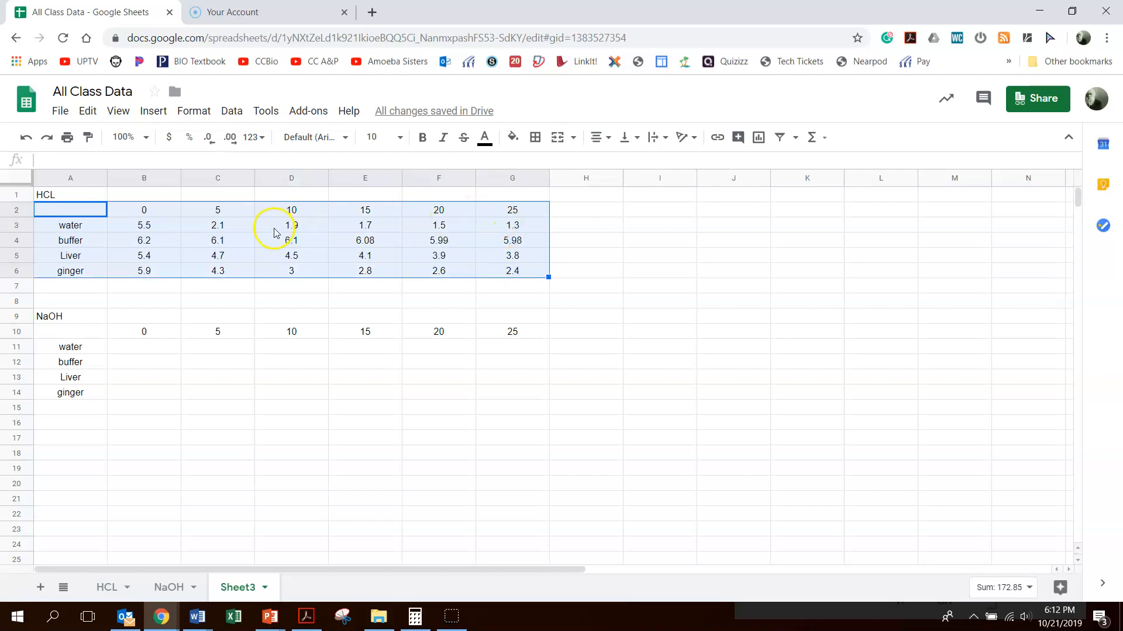
{"action": "left_click", "coordinate": [155, 112]}
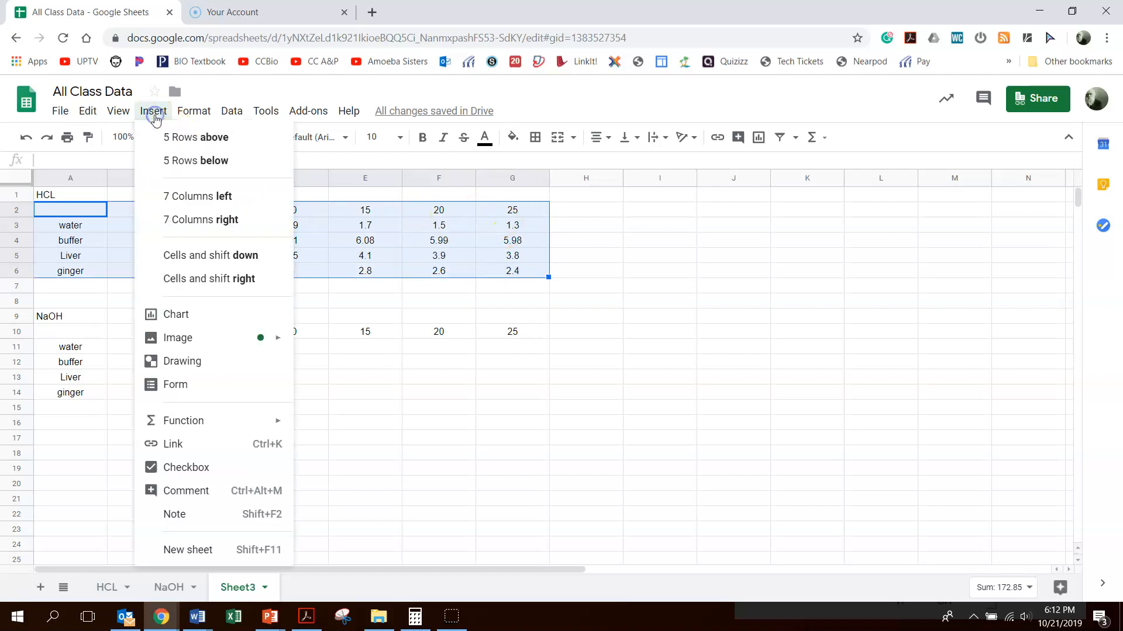
{"action": "left_click", "coordinate": [213, 317]}
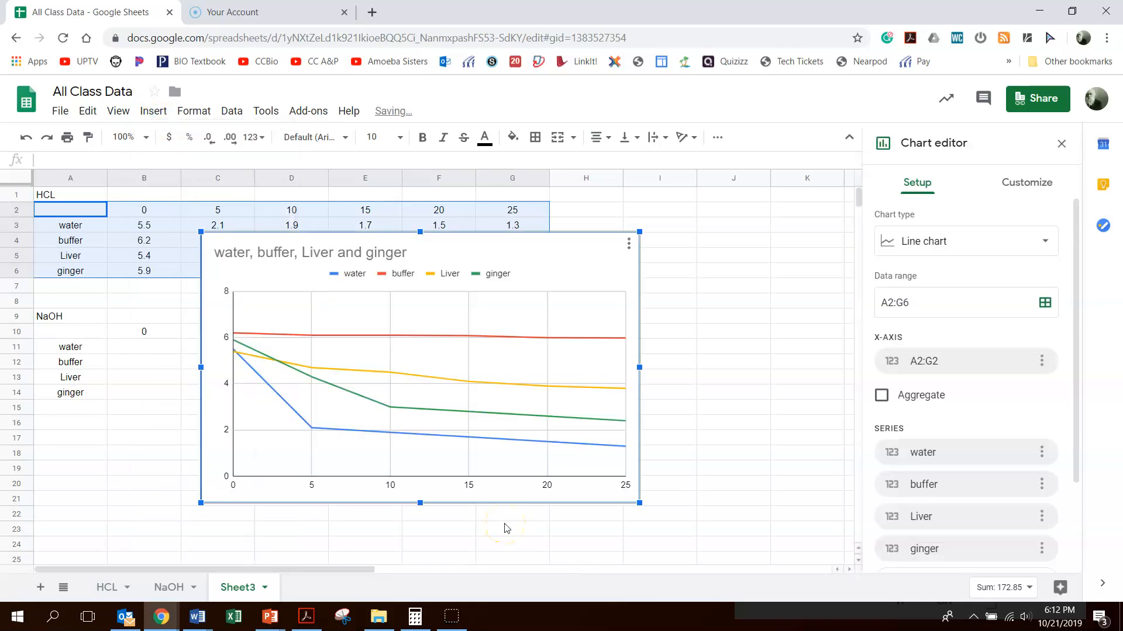
Step: Reposition the chart to the right of the data table, reopening the chart editor along the way
{"action": "left_click_drag", "start_coordinate": [526, 264], "coordinate": [486, 243]}
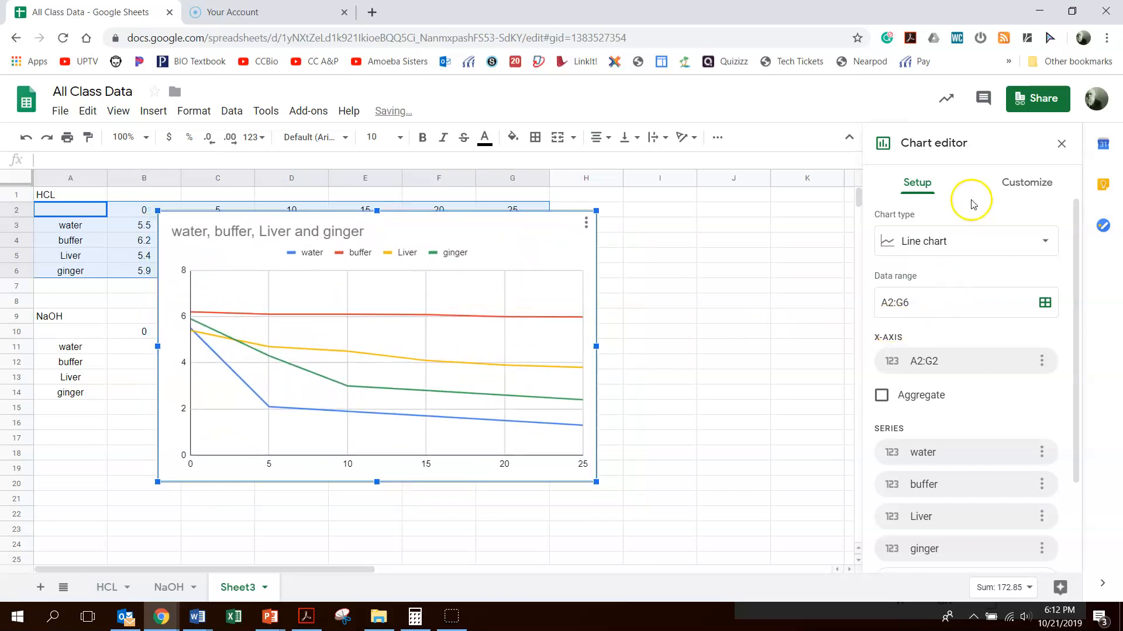
{"action": "left_click", "coordinate": [1060, 144]}
{"action": "left_click", "coordinate": [528, 248]}
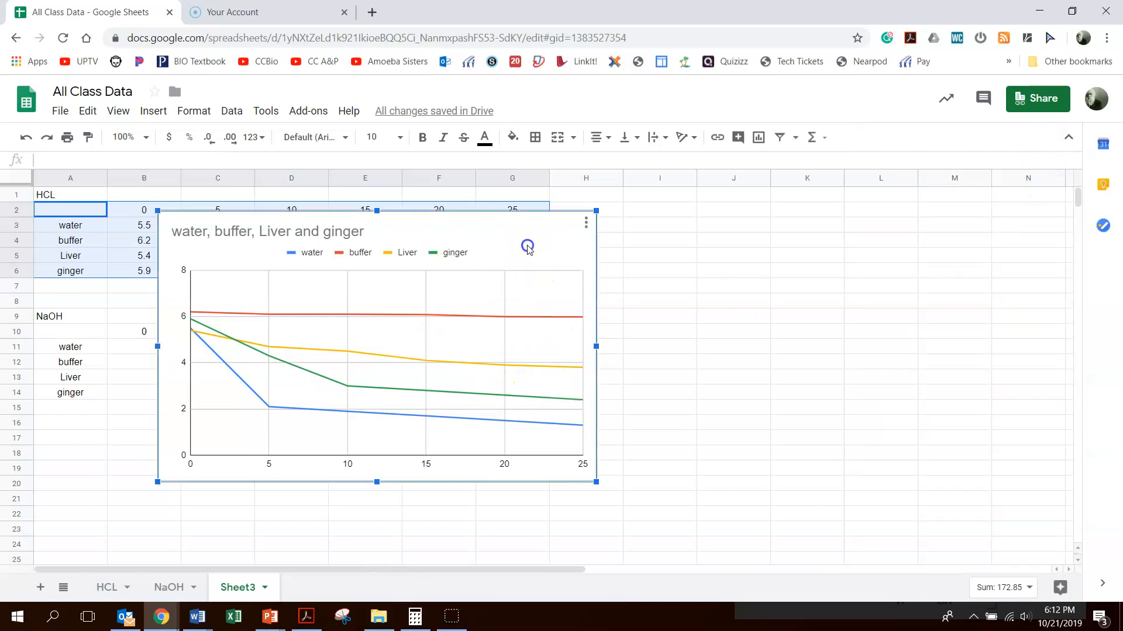
{"action": "left_click", "coordinate": [587, 224]}
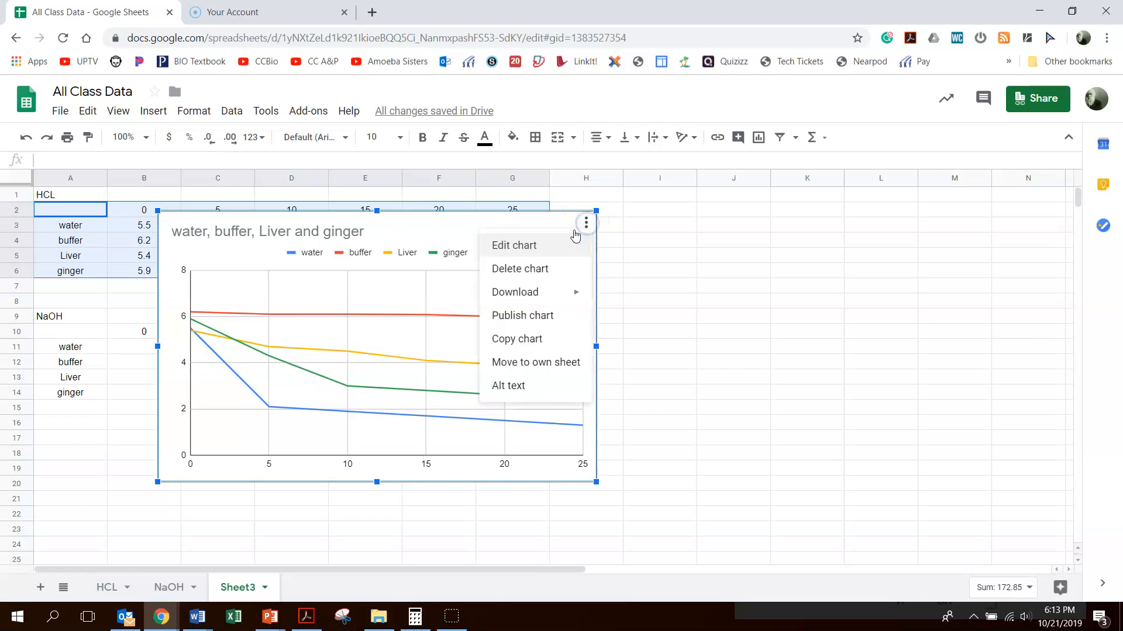
{"action": "left_click", "coordinate": [526, 246]}
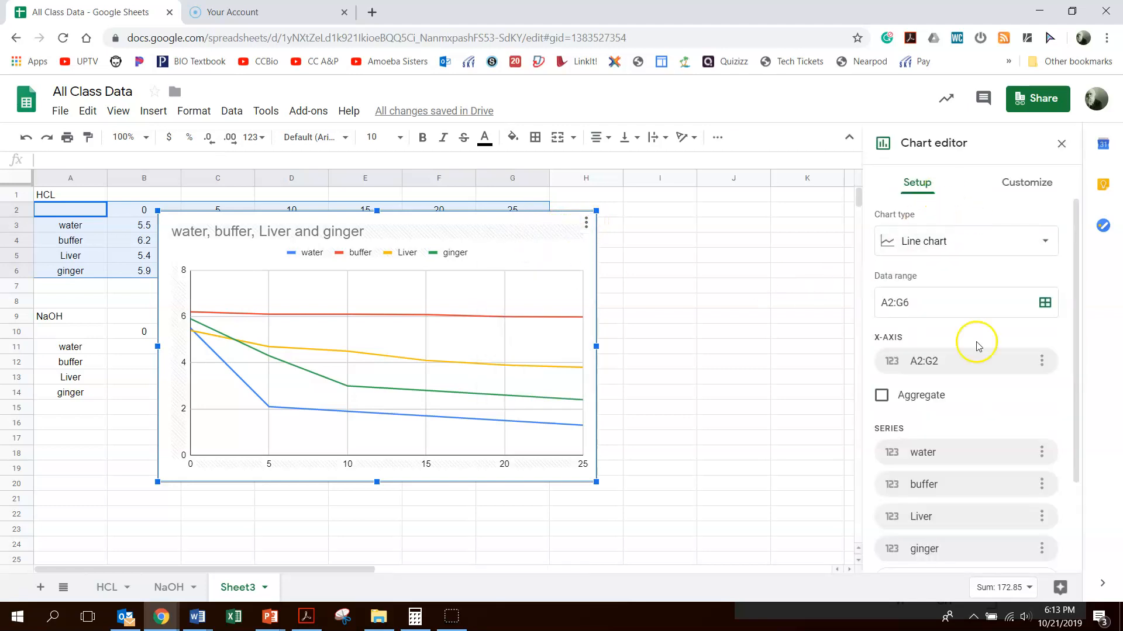
{"action": "left_click_drag", "start_coordinate": [518, 259], "coordinate": [664, 291]}
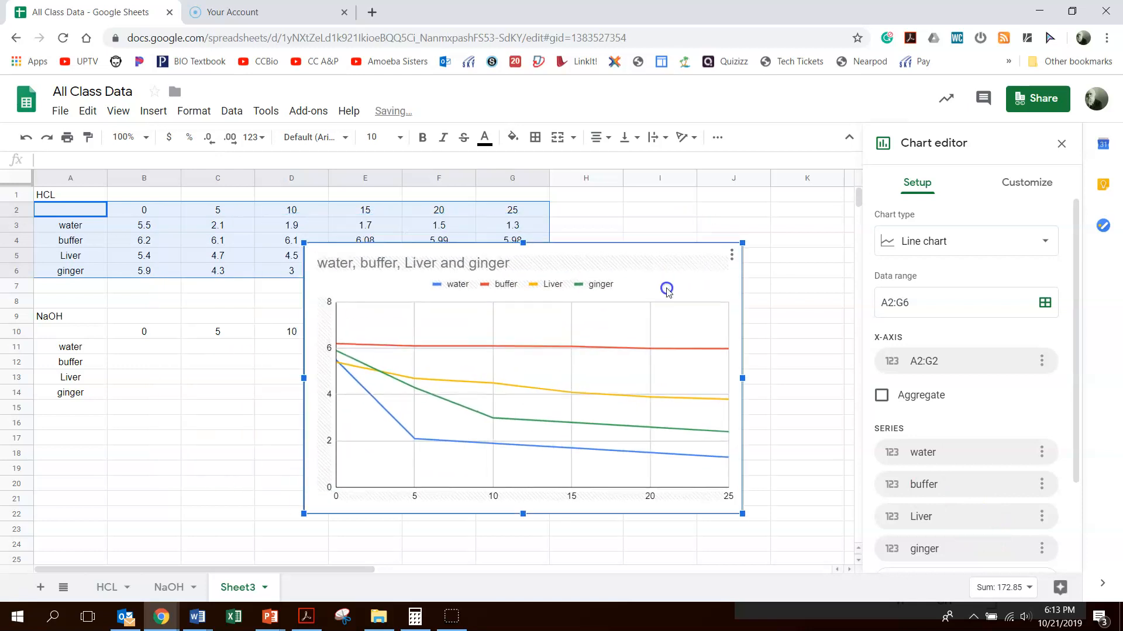
Step: Change the chart title to "Good Chart Title" in the chart and axis title settings
{"action": "left_click", "coordinate": [1026, 182]}
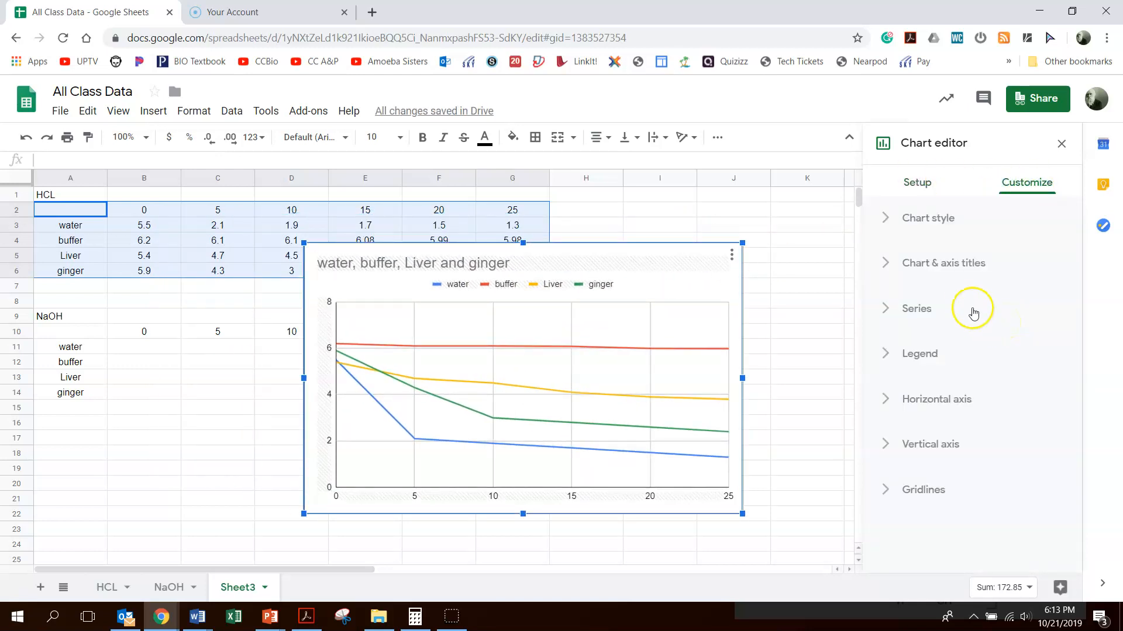
{"action": "left_click", "coordinate": [886, 265]}
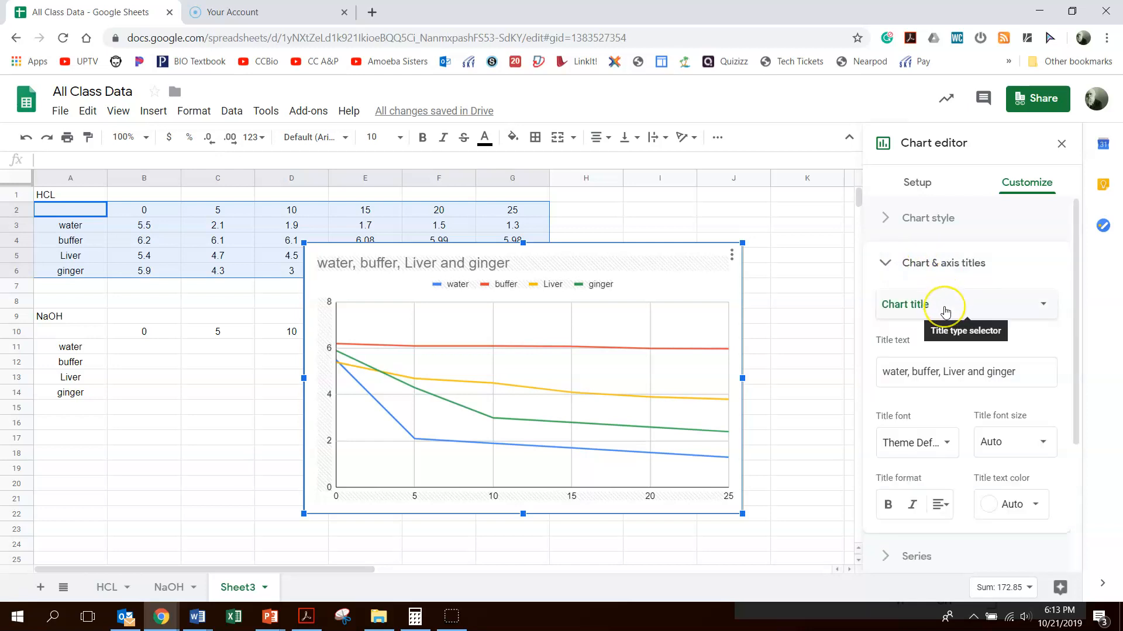
{"action": "left_click", "coordinate": [913, 367]}
{"action": "left_click_drag", "start_coordinate": [1018, 370], "coordinate": [841, 357]}
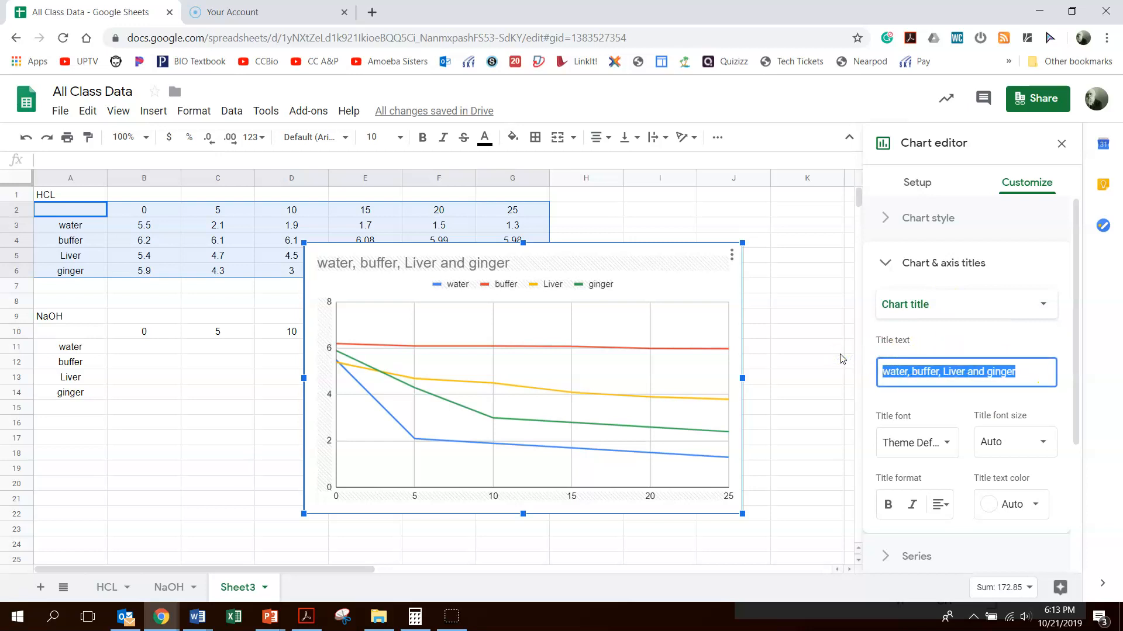
{"action": "type", "text": "Good Chart Title"}
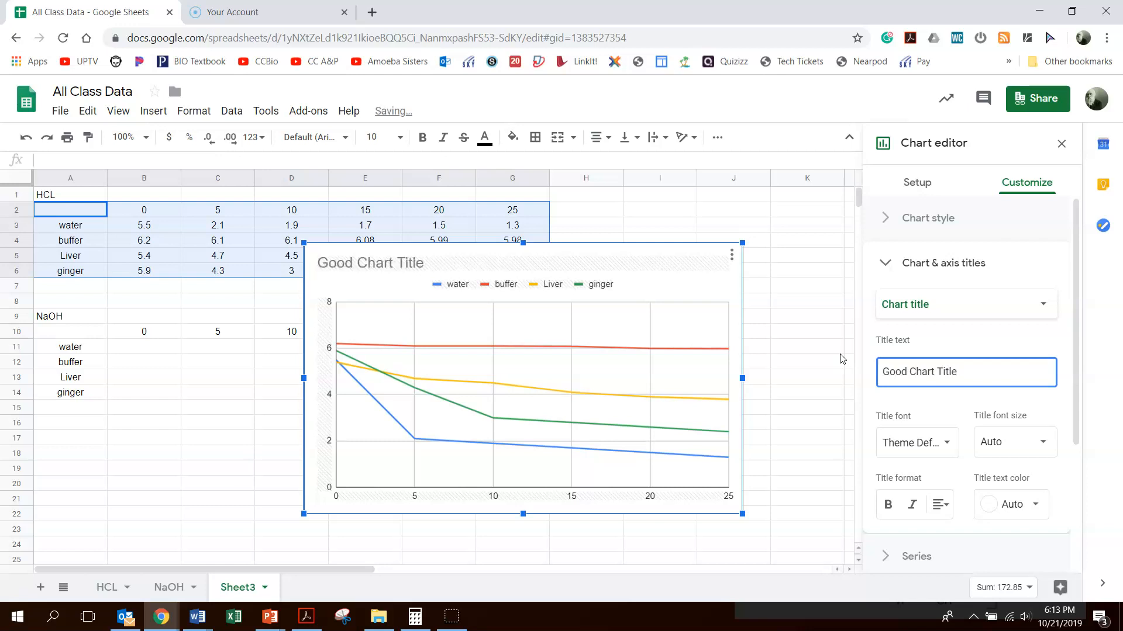
Step: Center-align the chart title
{"action": "left_click", "coordinate": [534, 510]}
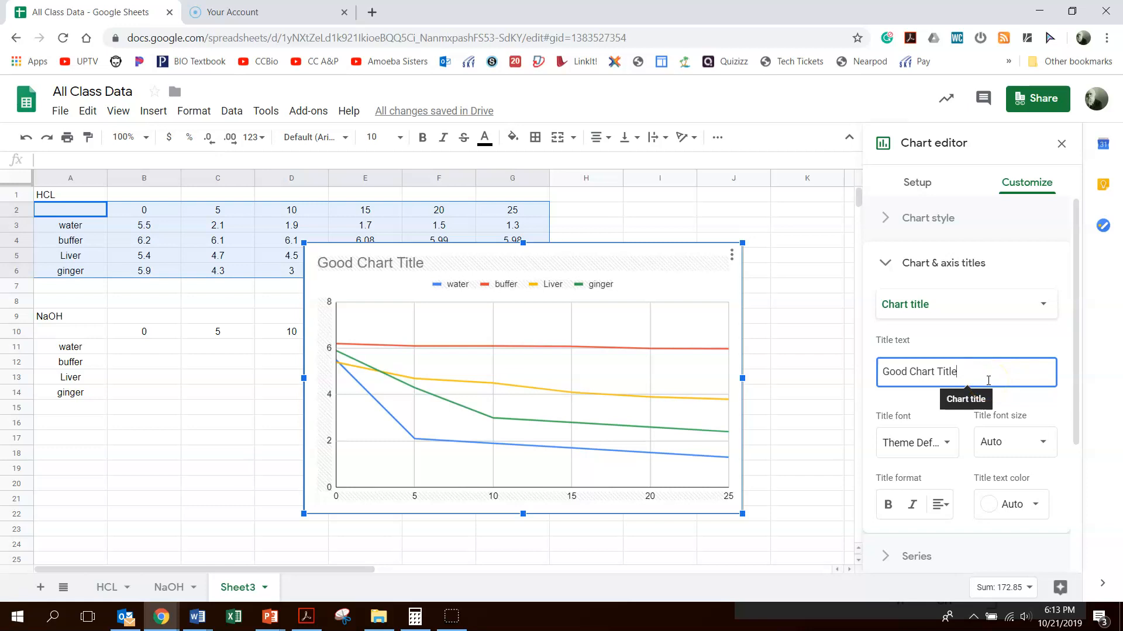
{"action": "left_click", "coordinate": [939, 513]}
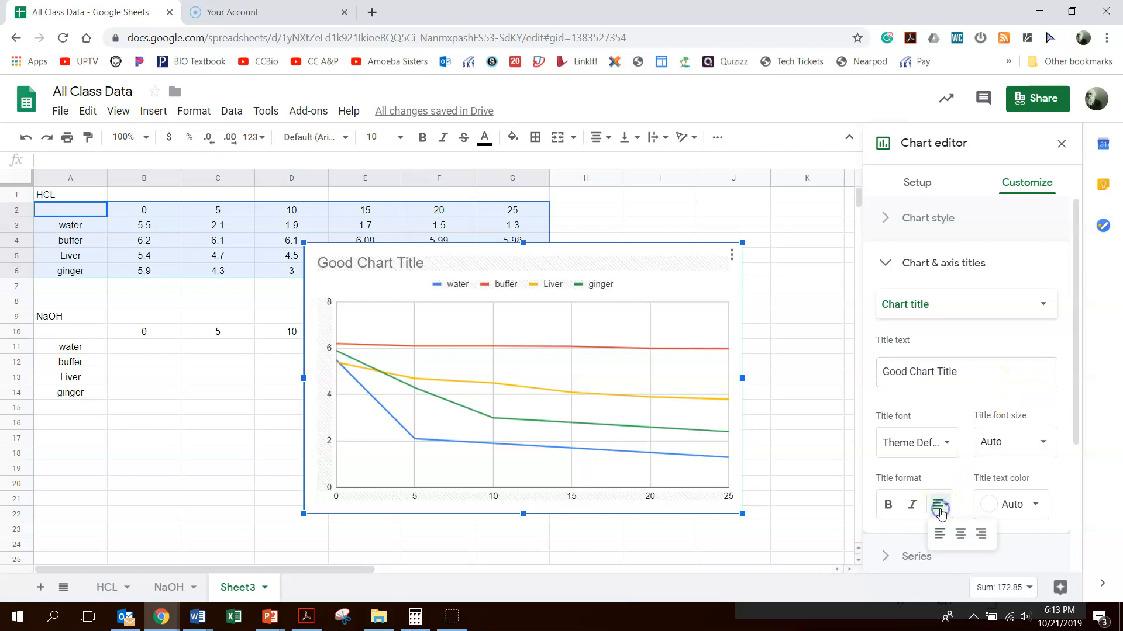
{"action": "left_click", "coordinate": [959, 533]}
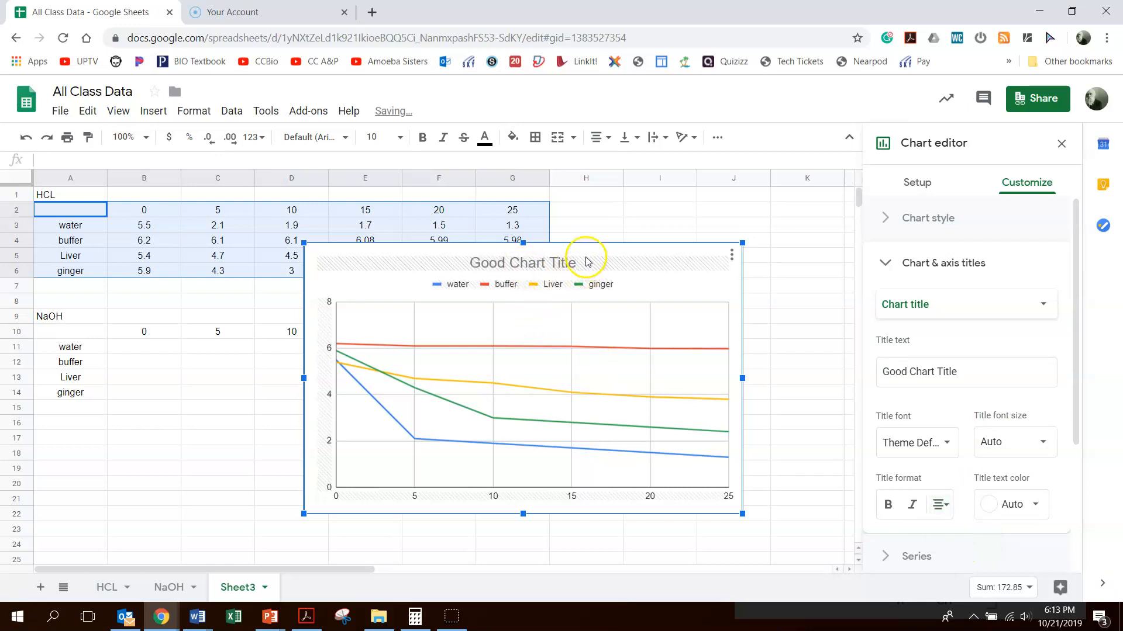
Step: Set the chart title font size to 36
{"action": "scroll", "coordinate": [964, 465], "scroll_direction": "down", "scroll_amount": 3}
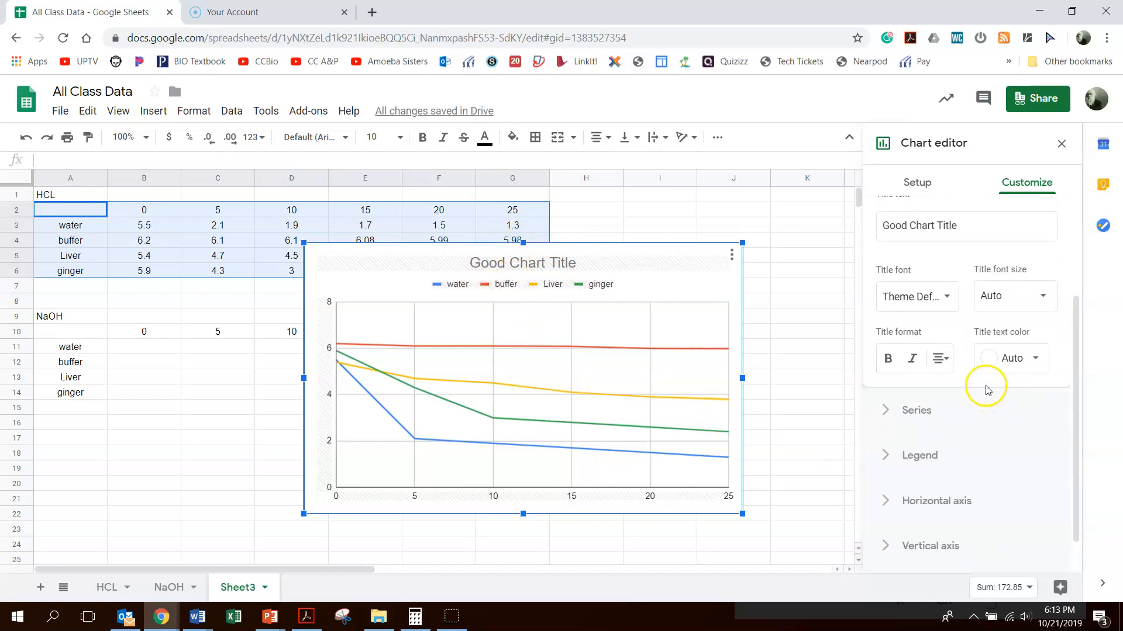
{"action": "left_click", "coordinate": [1029, 296]}
{"action": "left_click", "coordinate": [1011, 463]}
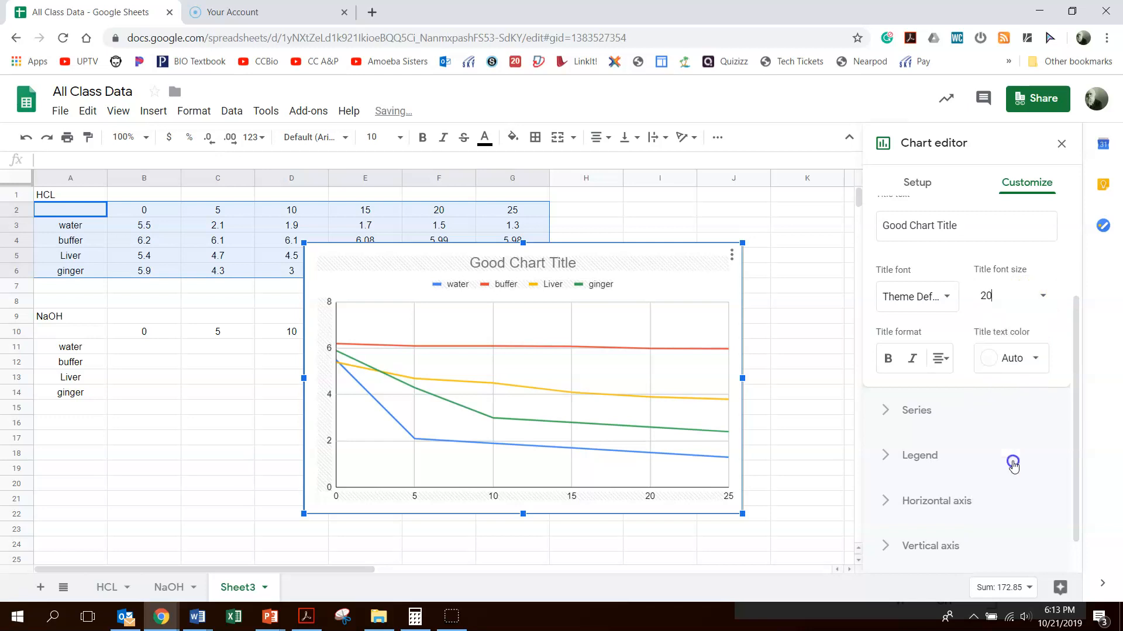
{"action": "left_click", "coordinate": [1033, 294]}
{"action": "left_click", "coordinate": [1040, 295]}
{"action": "key", "text": "Escape"}
{"action": "double_click", "coordinate": [566, 265]}
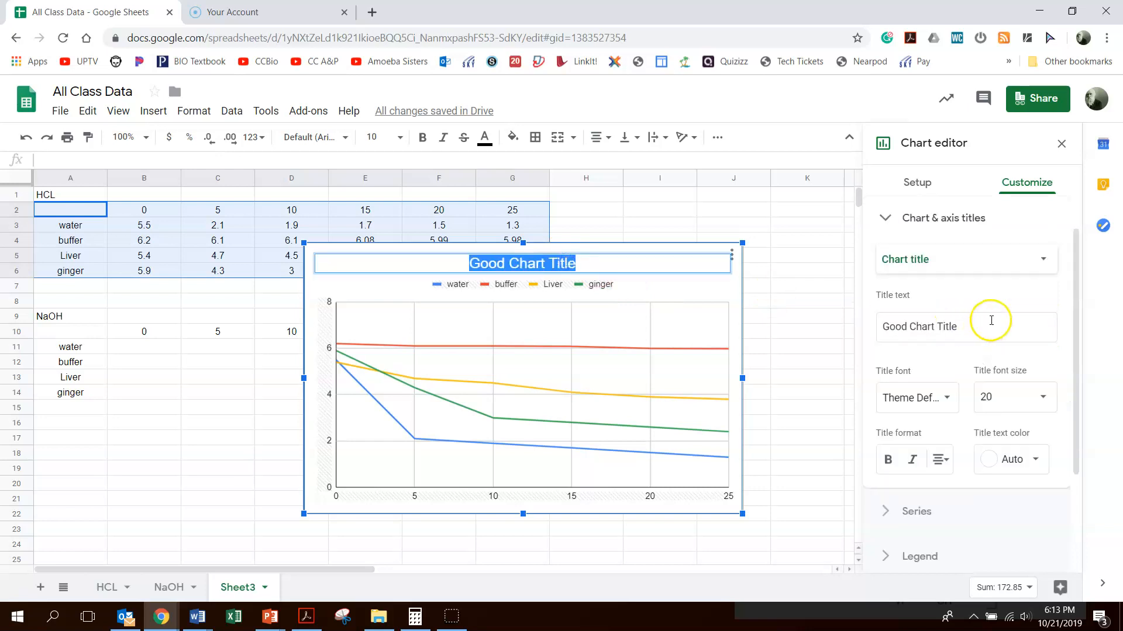
{"action": "left_click", "coordinate": [1044, 398]}
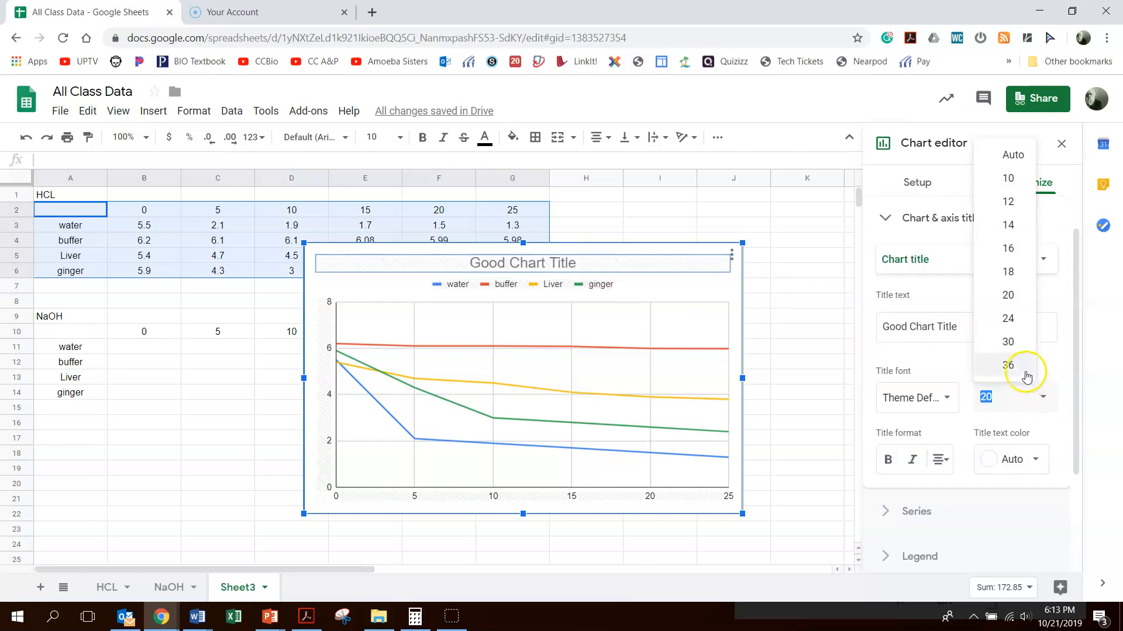
{"action": "left_click", "coordinate": [1027, 368]}
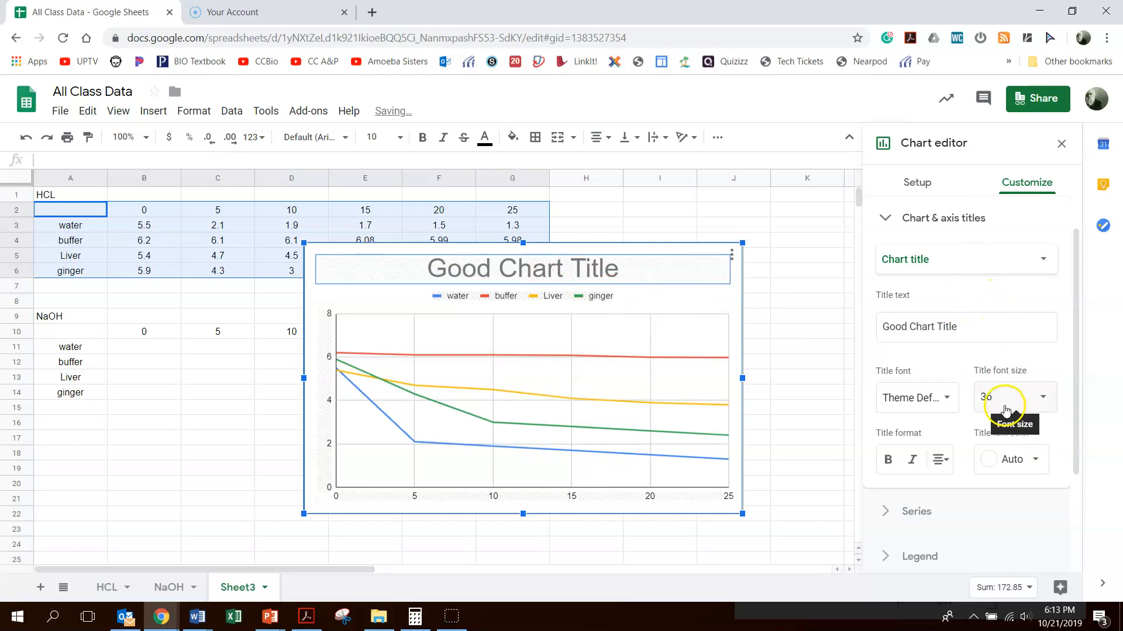
Step: Add the horizontal axis title "Number of Drops of 0.1 M HCl"
{"action": "left_click", "coordinate": [1046, 265]}
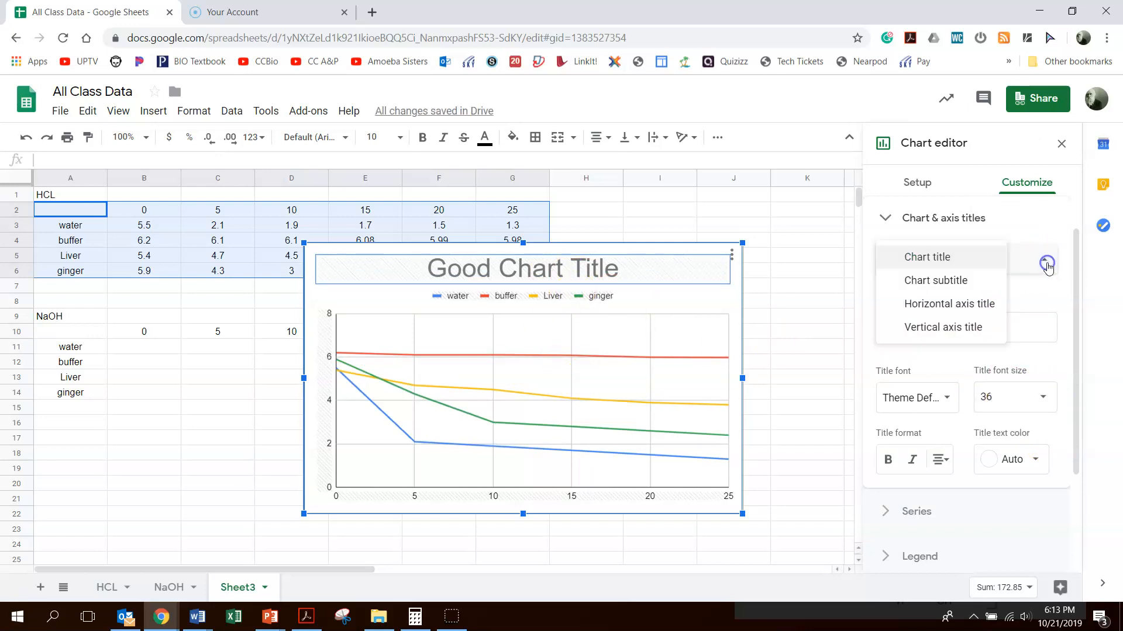
{"action": "left_click", "coordinate": [971, 305]}
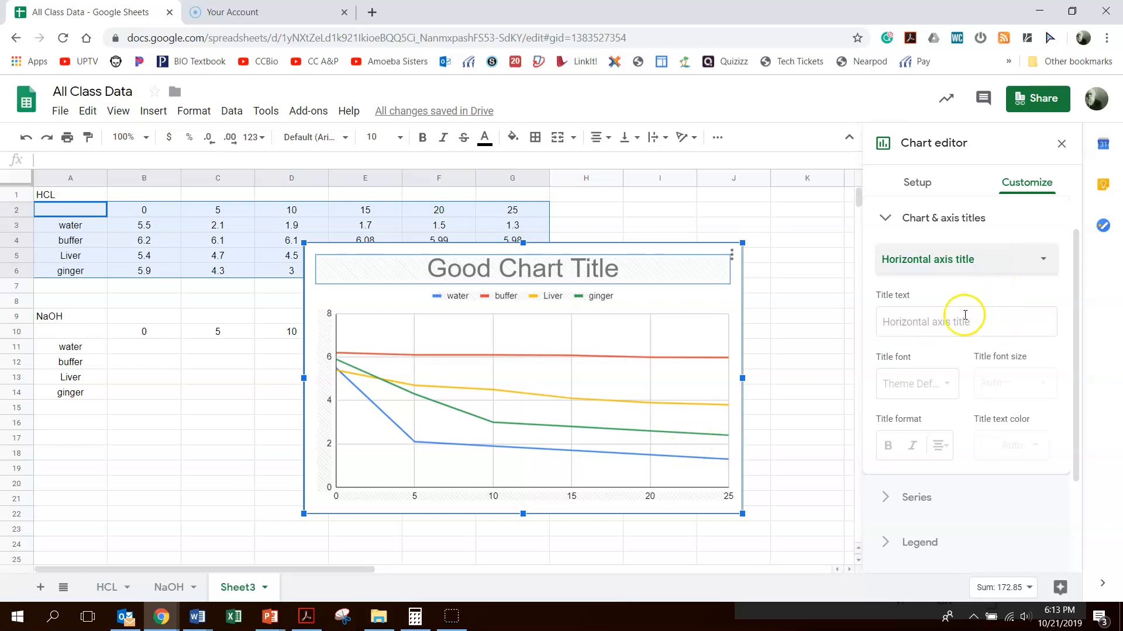
{"action": "left_click", "coordinate": [961, 321]}
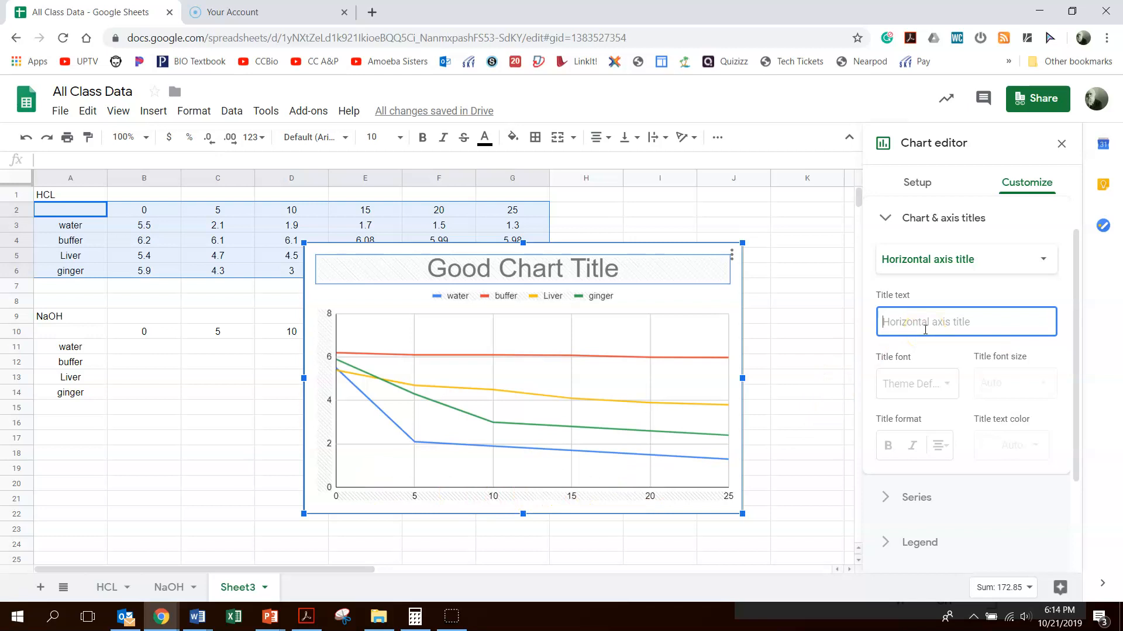
{"action": "type", "text": "Nub"}
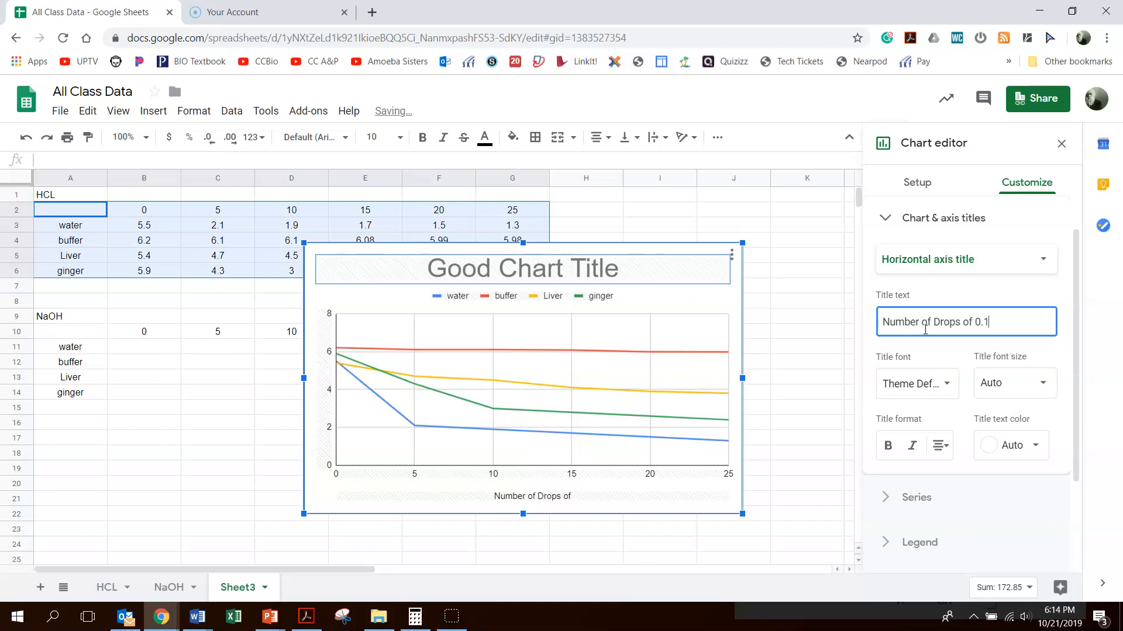
{"action": "type", "text": "HCl"}
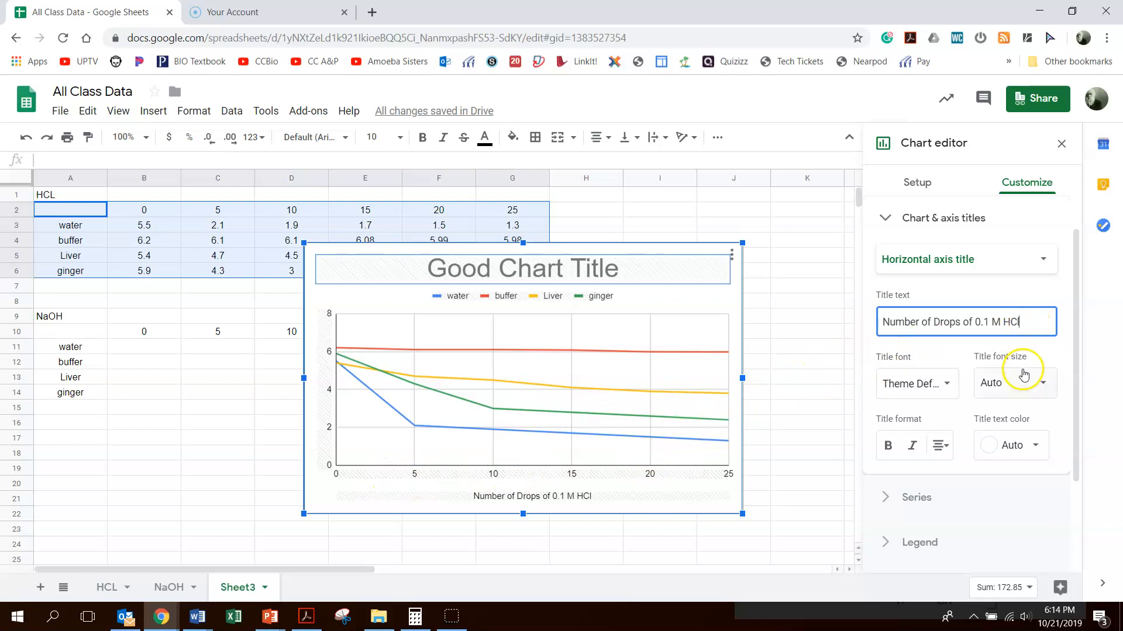
Step: Add the vertical axis title "pH"
{"action": "left_click", "coordinate": [1045, 262]}
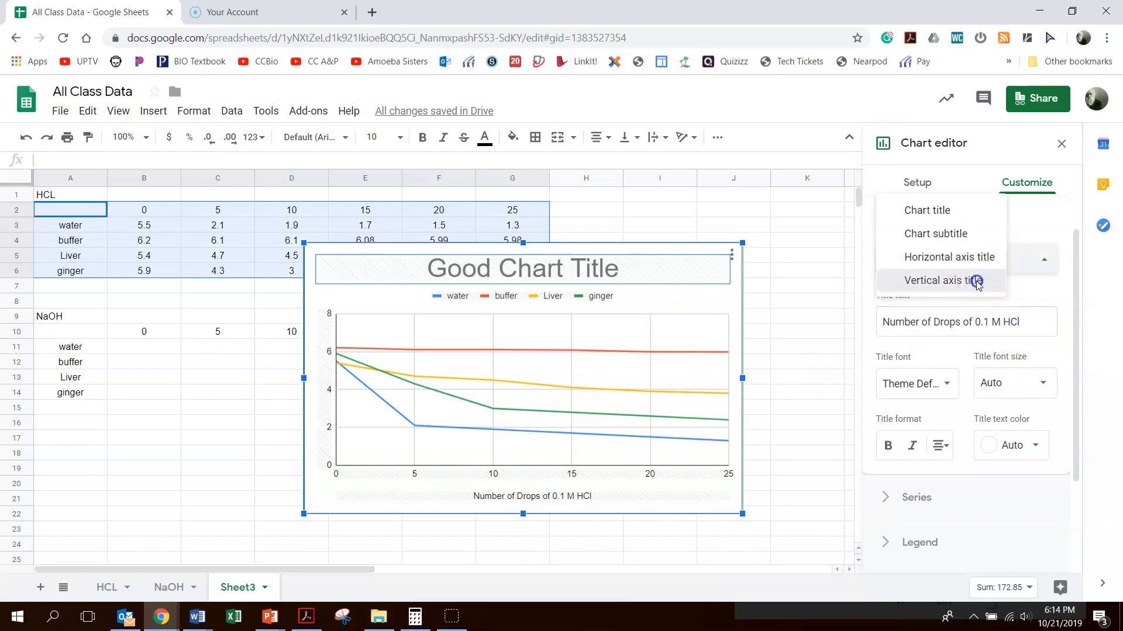
{"action": "left_click", "coordinate": [936, 282]}
{"action": "left_click", "coordinate": [882, 321]}
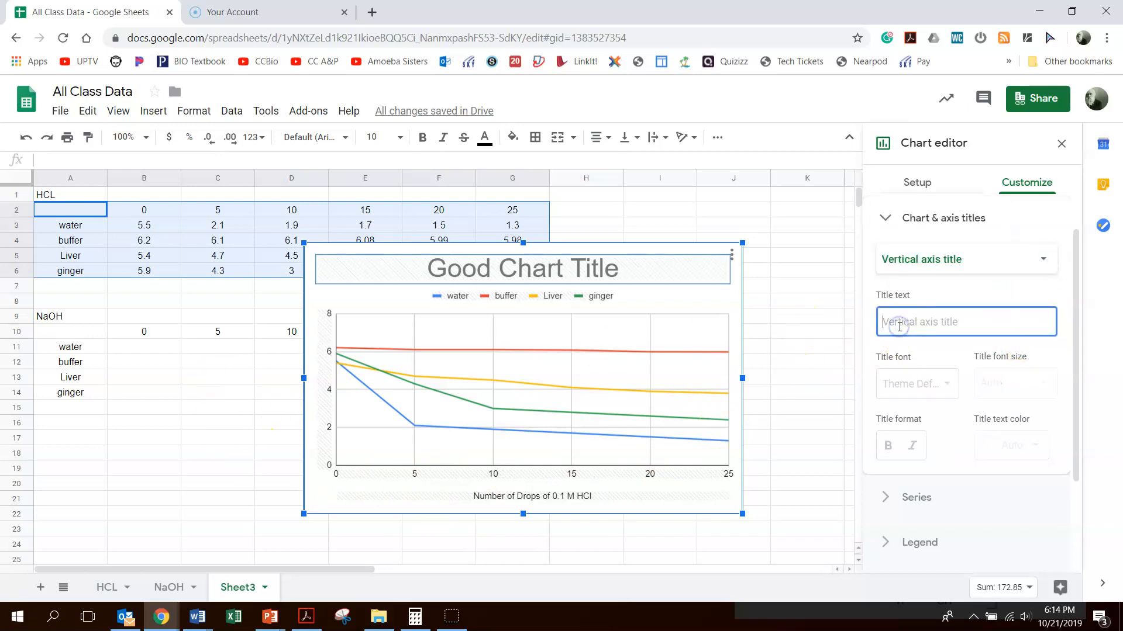
{"action": "type", "text": "pH"}
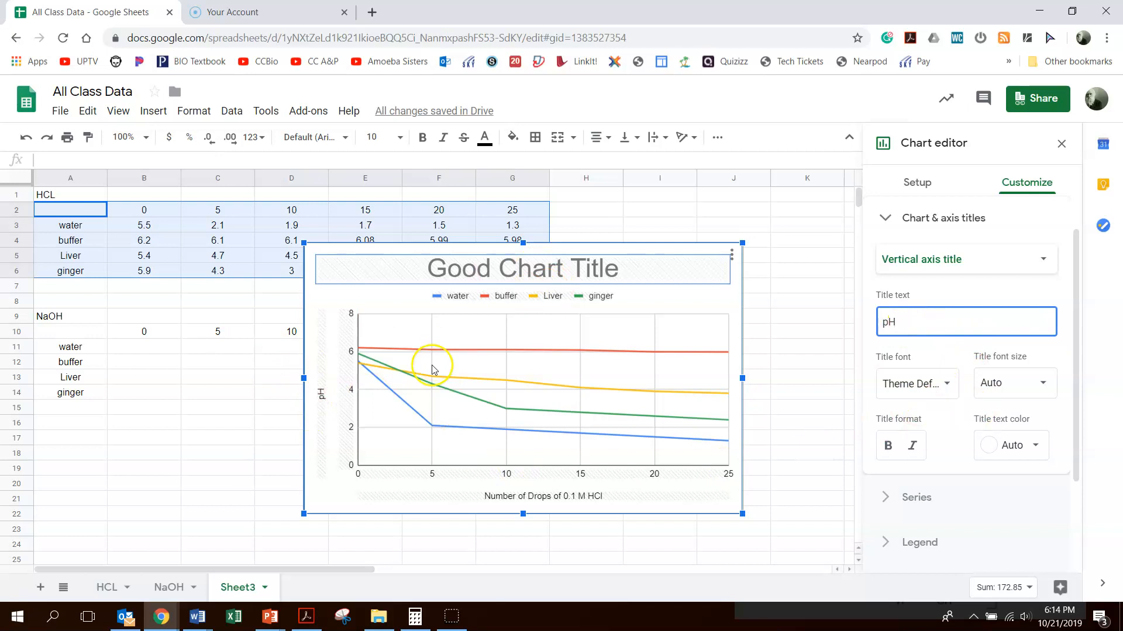
Step: Set the vertical axis title font size to 18
{"action": "left_click", "coordinate": [325, 399]}
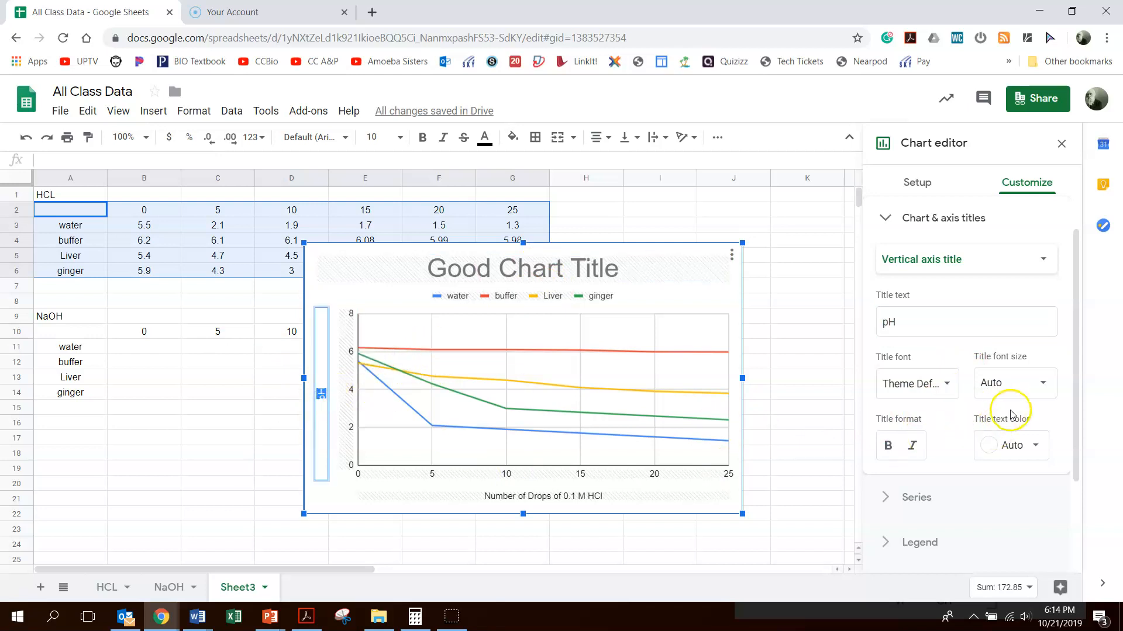
{"action": "left_click", "coordinate": [1031, 378]}
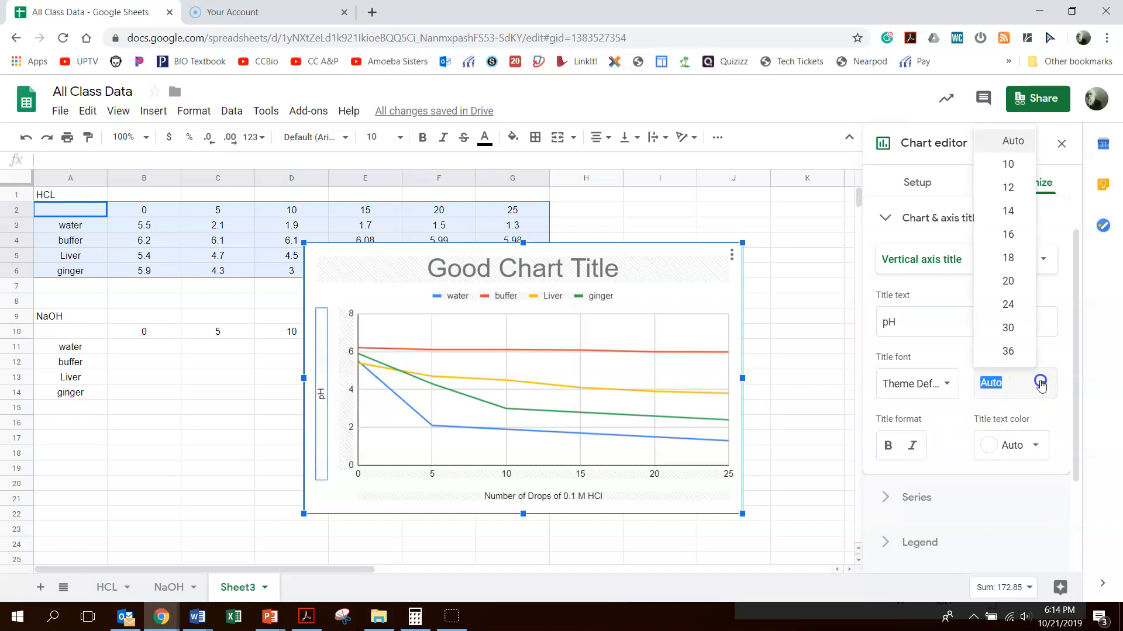
{"action": "left_click", "coordinate": [1008, 261]}
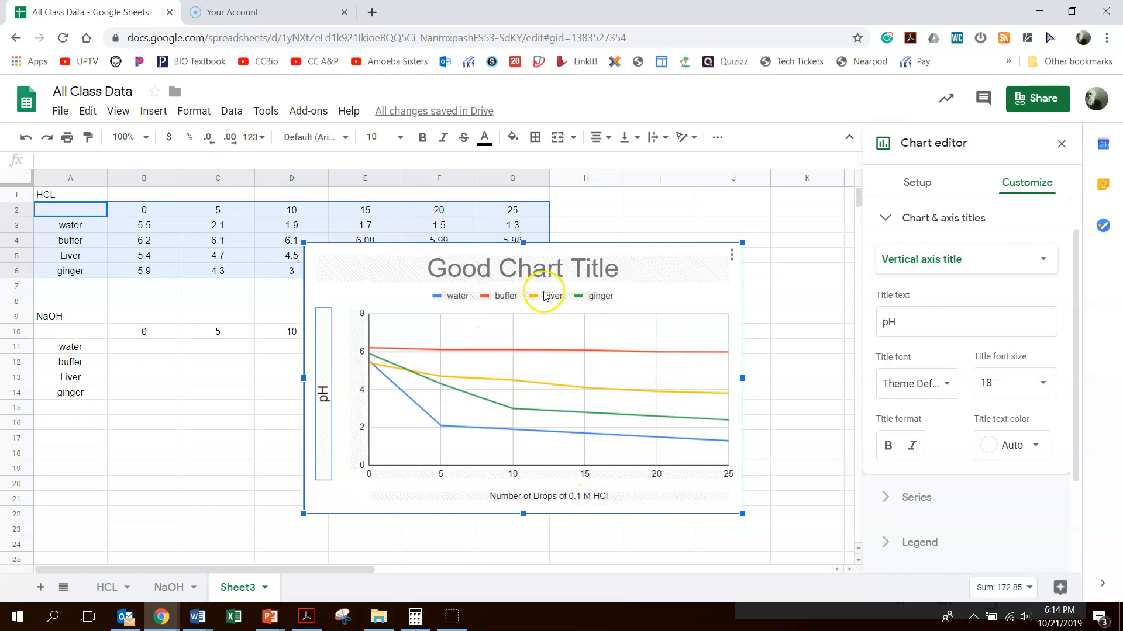
Step: Position the chart legend on the right
{"action": "scroll", "coordinate": [977, 414], "scroll_direction": "down", "scroll_amount": 2}
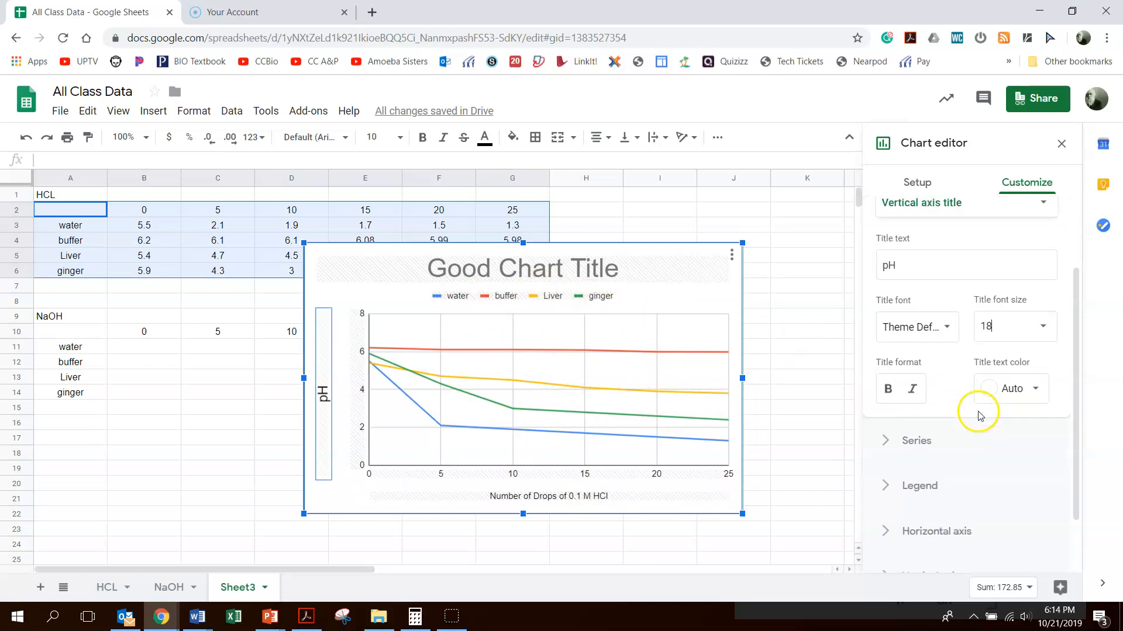
{"action": "left_click", "coordinate": [912, 413]}
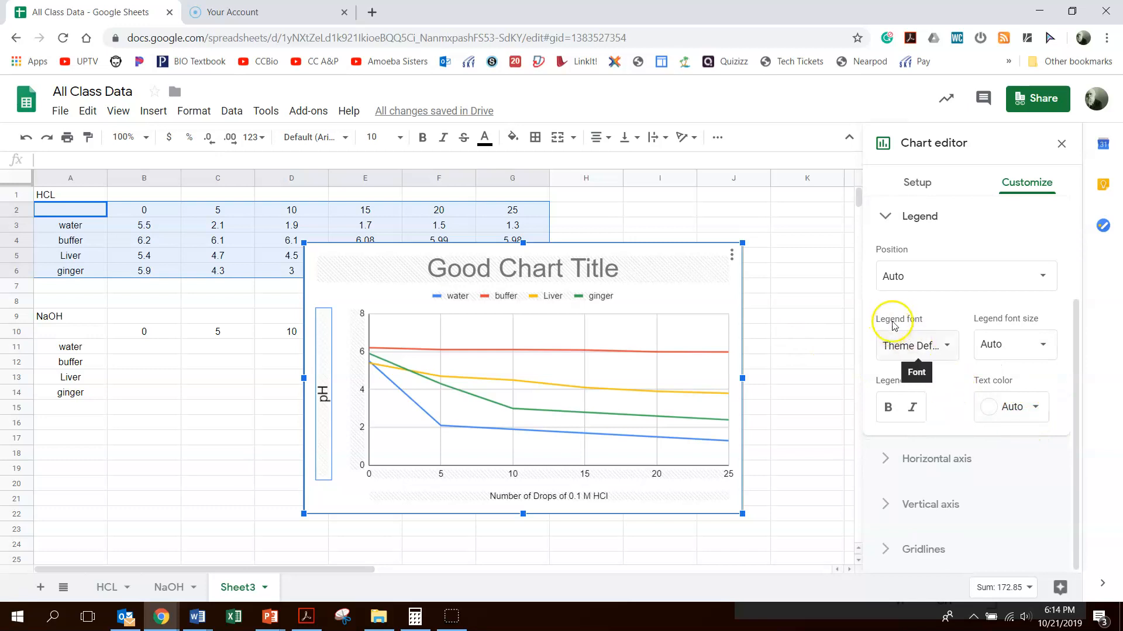
{"action": "left_click", "coordinate": [915, 286]}
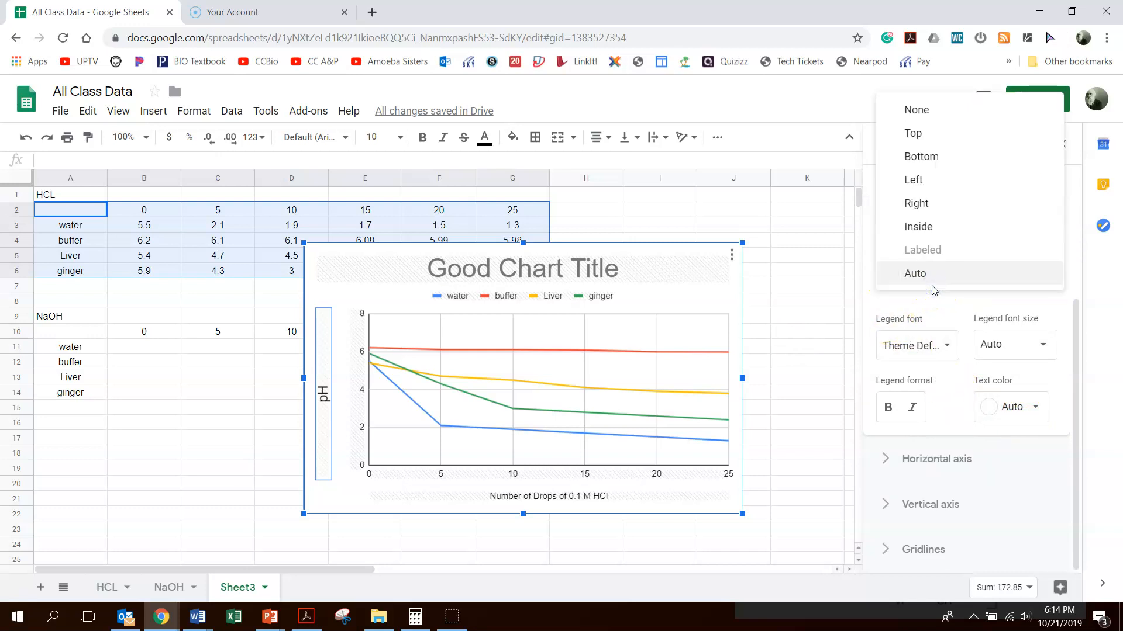
{"action": "left_click", "coordinate": [922, 204]}
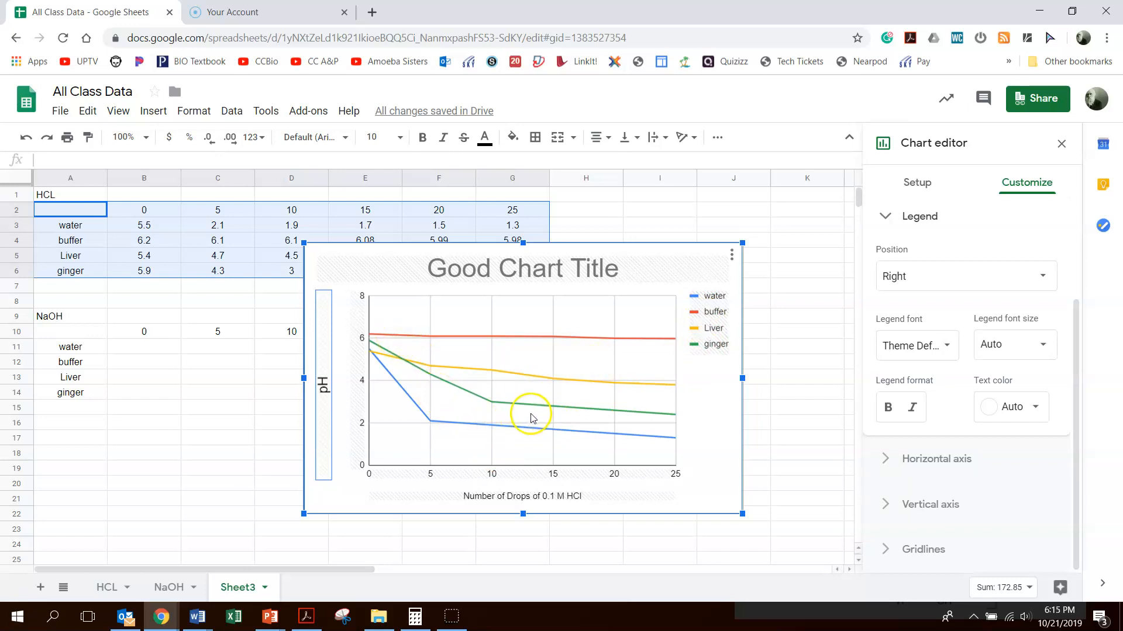
Step: Set the water series point size to 7px in the chart's series formatting
{"action": "scroll", "coordinate": [926, 447], "scroll_direction": "up", "scroll_amount": 2}
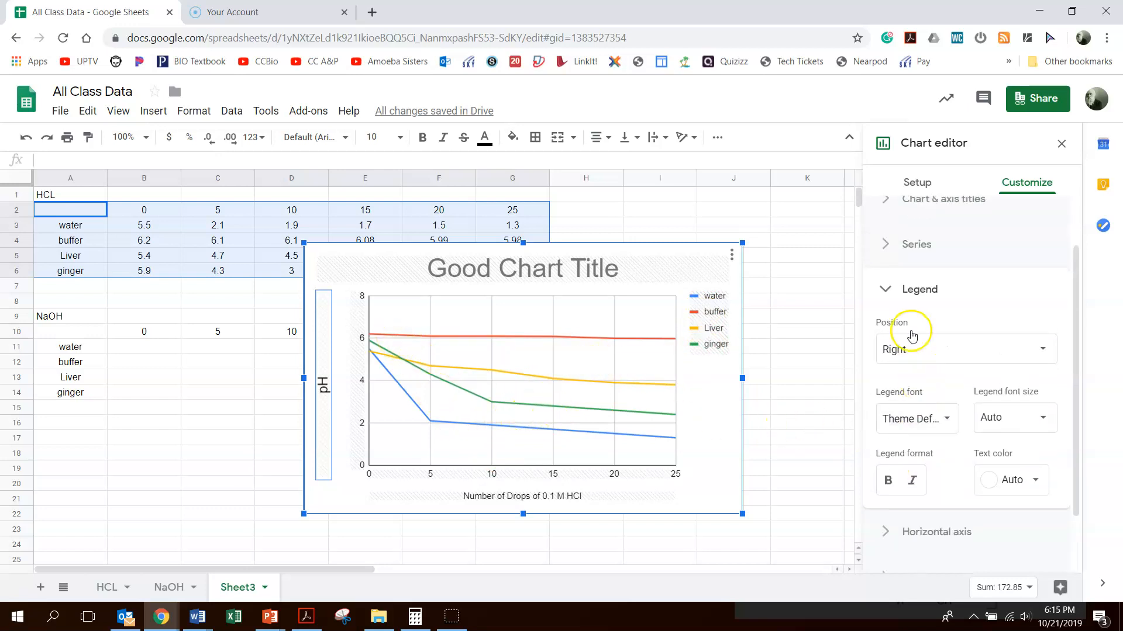
{"action": "left_click", "coordinate": [887, 248]}
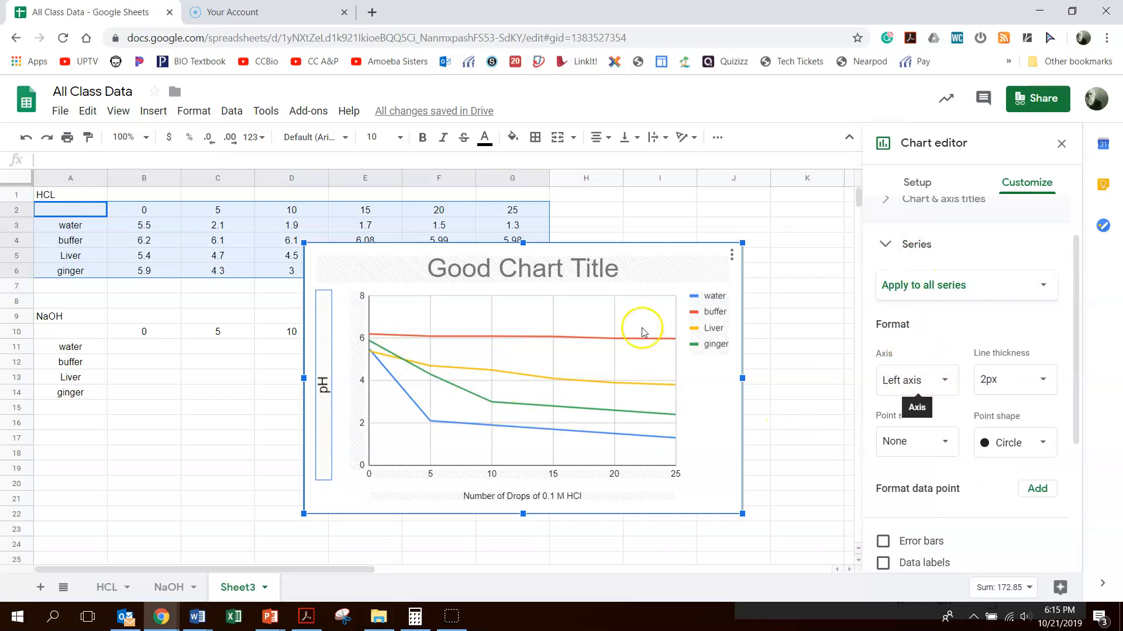
{"action": "scroll", "coordinate": [760, 354], "scroll_direction": "down", "scroll_amount": 1}
{"action": "left_click", "coordinate": [980, 289]}
{"action": "left_click", "coordinate": [930, 303]}
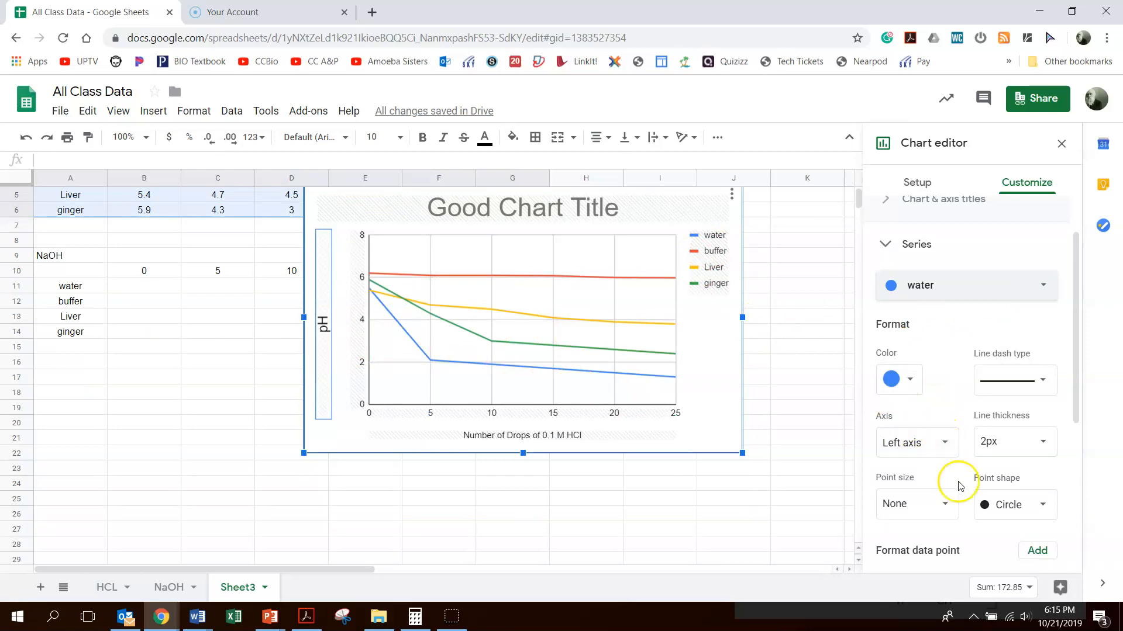
{"action": "left_click", "coordinate": [934, 501]}
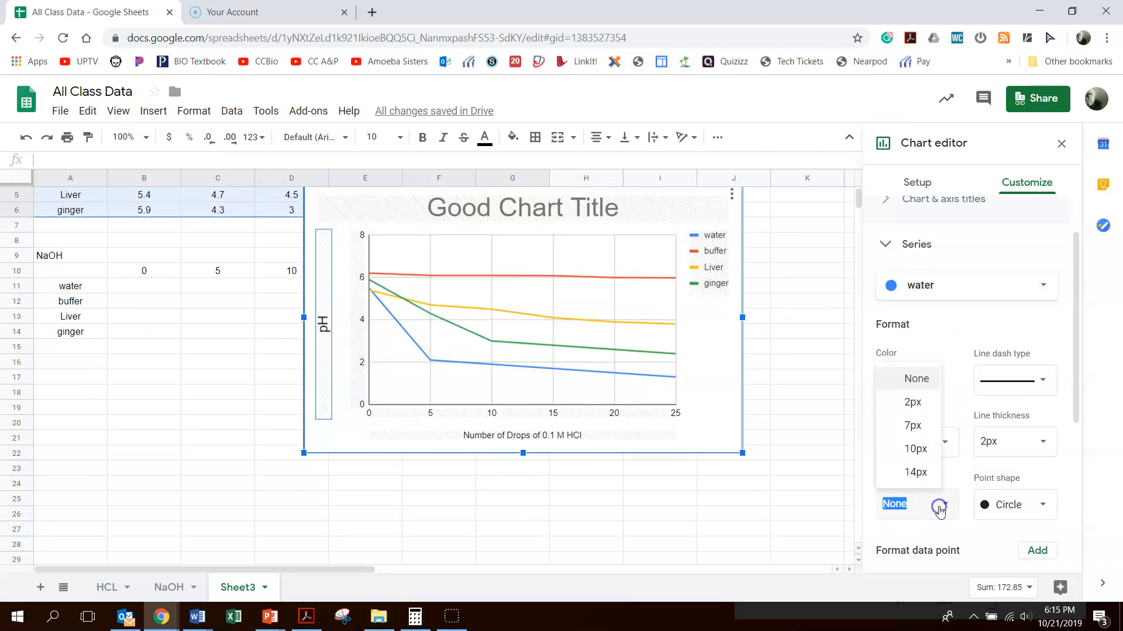
{"action": "left_click", "coordinate": [913, 426]}
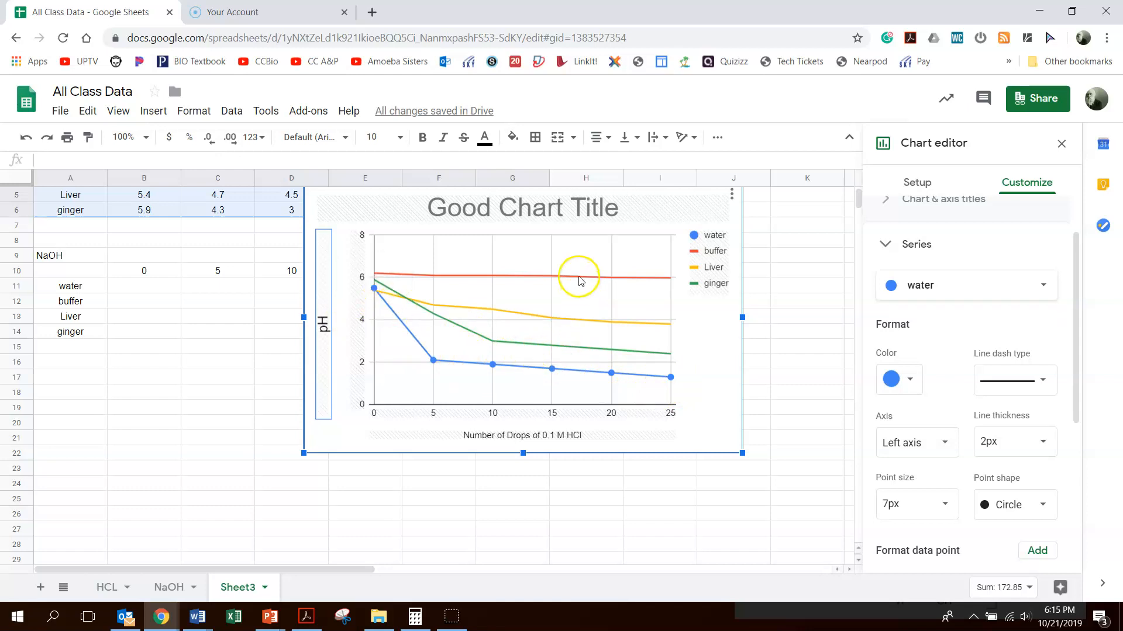
Step: Give the buffer series triangle-shaped points with a point size of 10px
{"action": "left_click", "coordinate": [1002, 286]}
{"action": "left_click", "coordinate": [965, 306]}
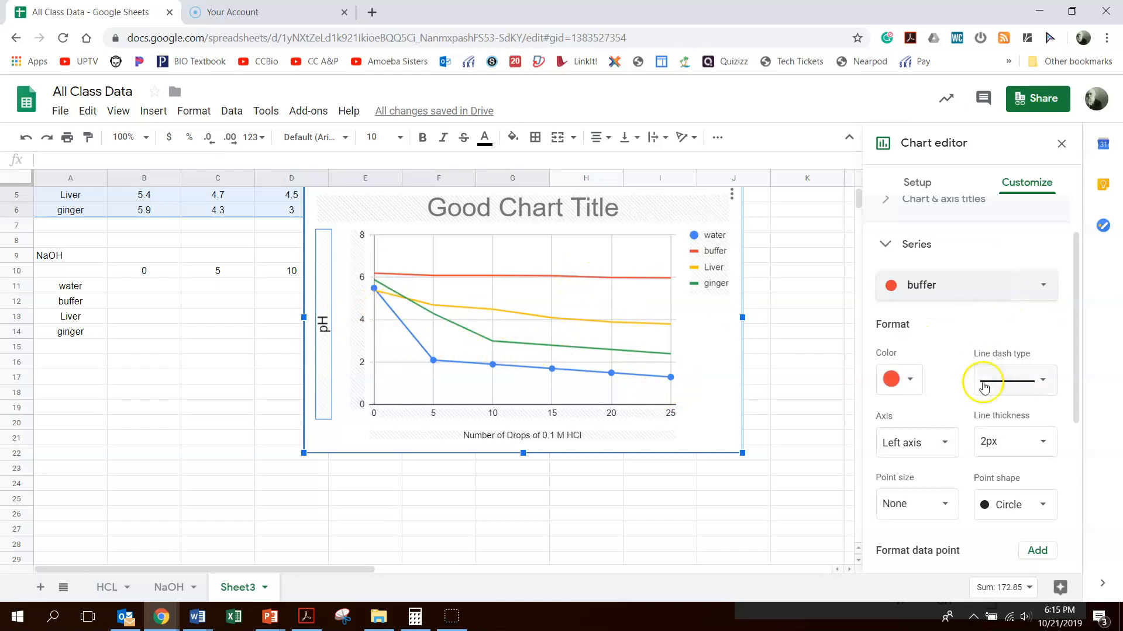
{"action": "left_click", "coordinate": [945, 507]}
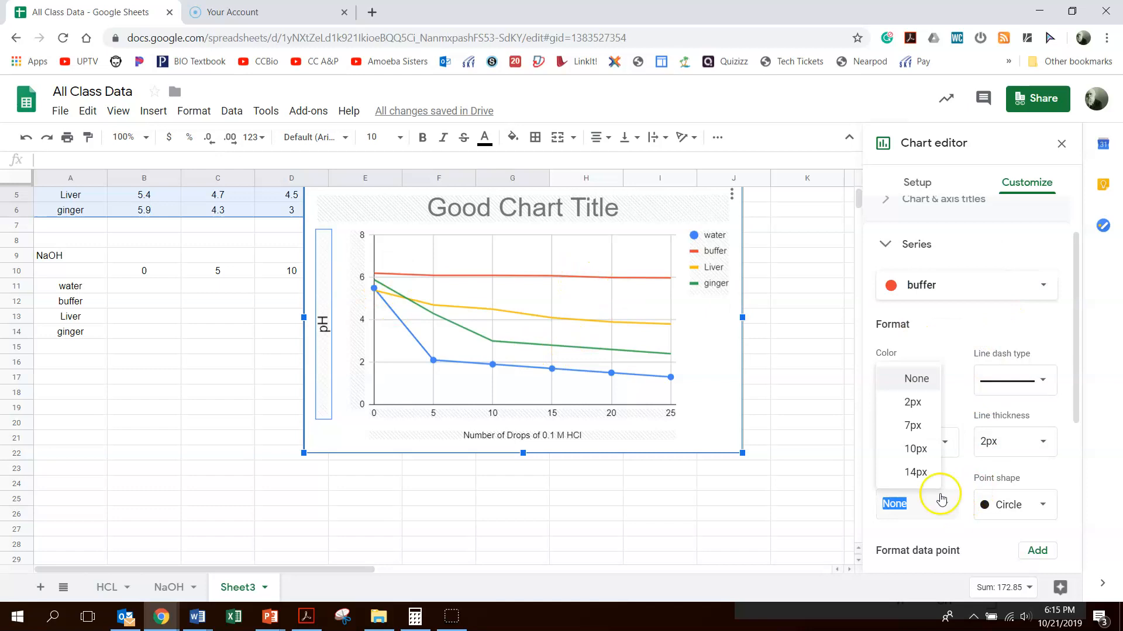
{"action": "left_click", "coordinate": [913, 427]}
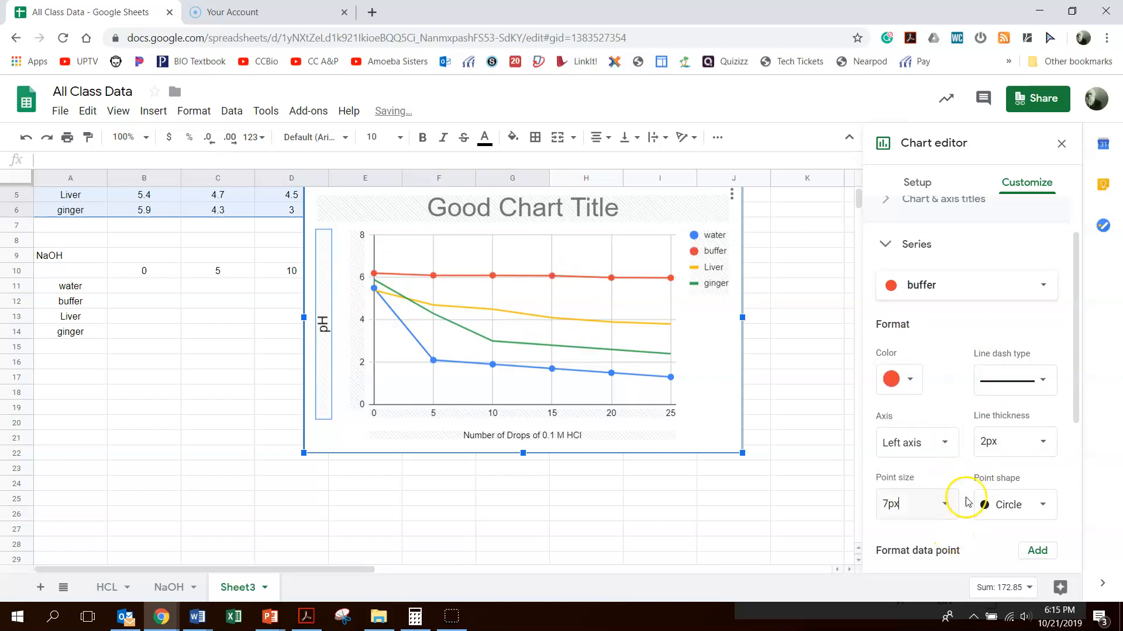
{"action": "left_click", "coordinate": [1013, 510]}
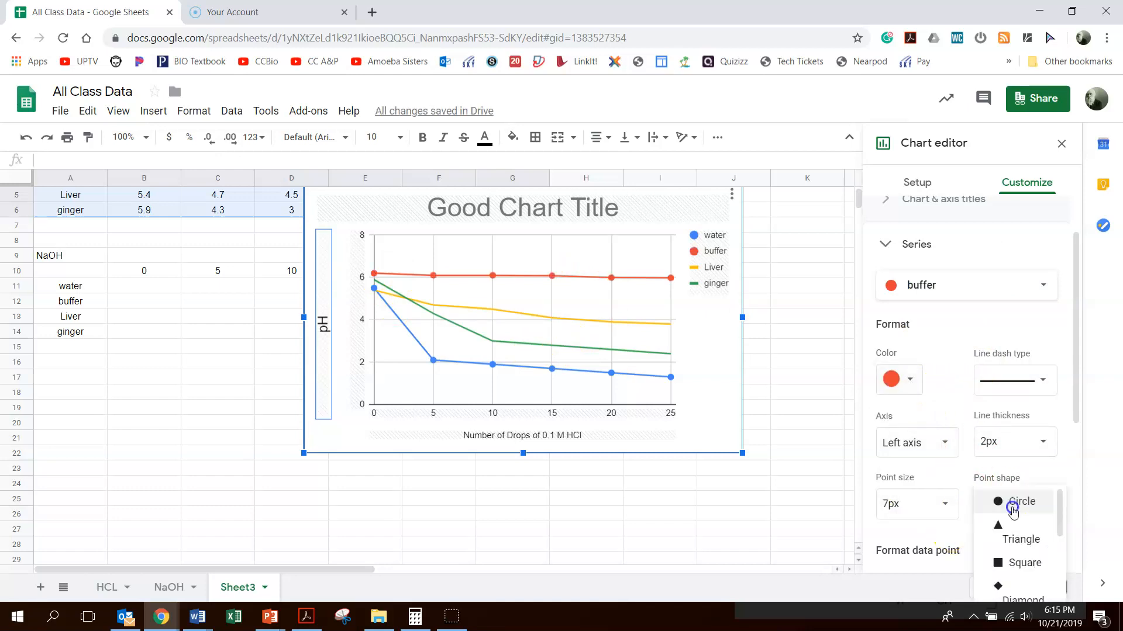
{"action": "left_click", "coordinate": [1020, 534]}
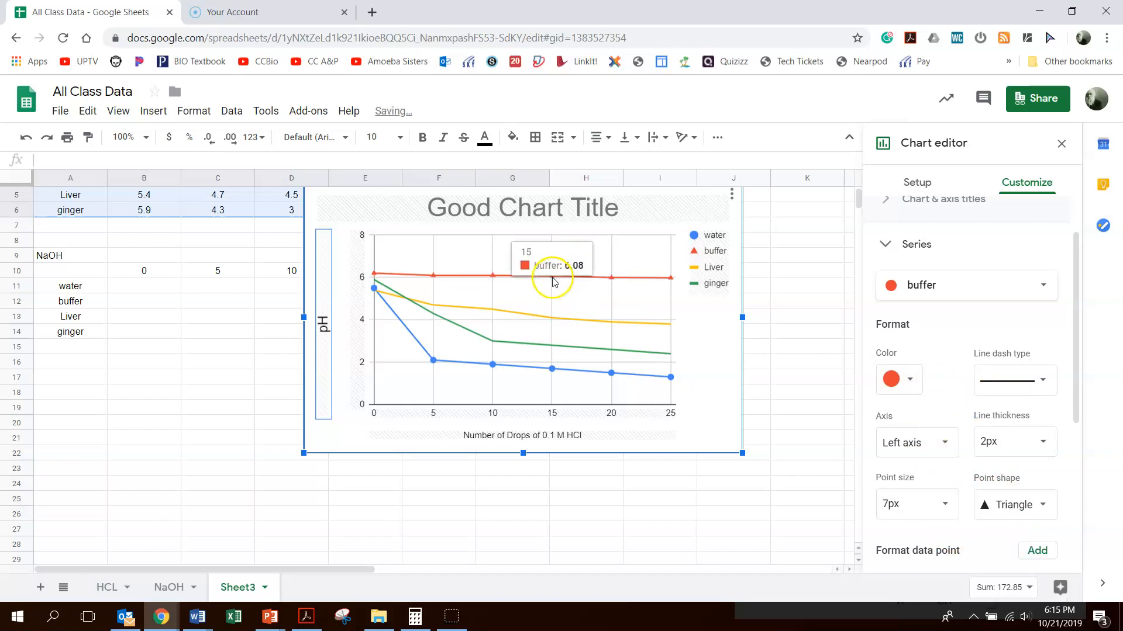
{"action": "left_click", "coordinate": [943, 503]}
{"action": "left_click", "coordinate": [920, 448]}
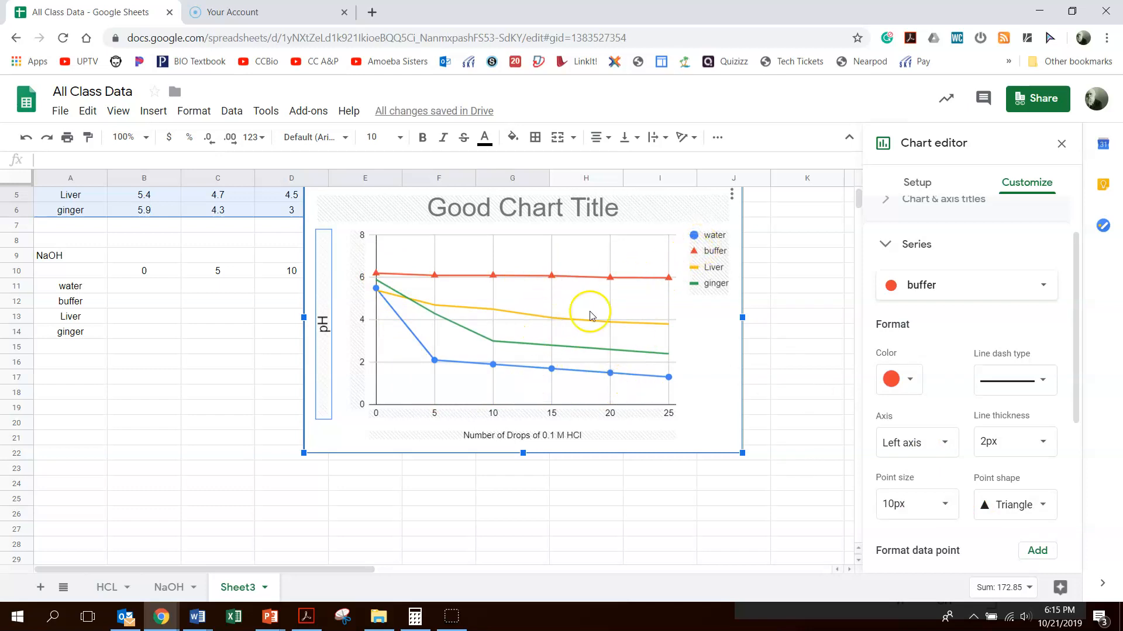
Step: Give the Liver series diamond-shaped points with a point size of 10px
{"action": "left_click", "coordinate": [986, 292]}
{"action": "left_click", "coordinate": [970, 309]}
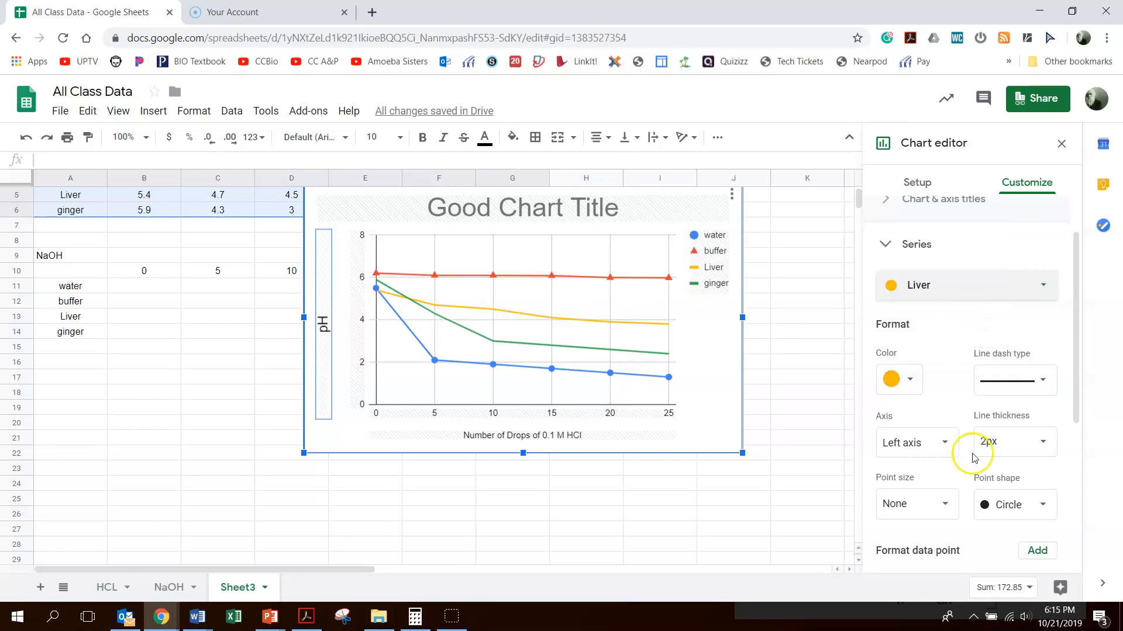
{"action": "left_click", "coordinate": [942, 503]}
{"action": "left_click", "coordinate": [915, 448]}
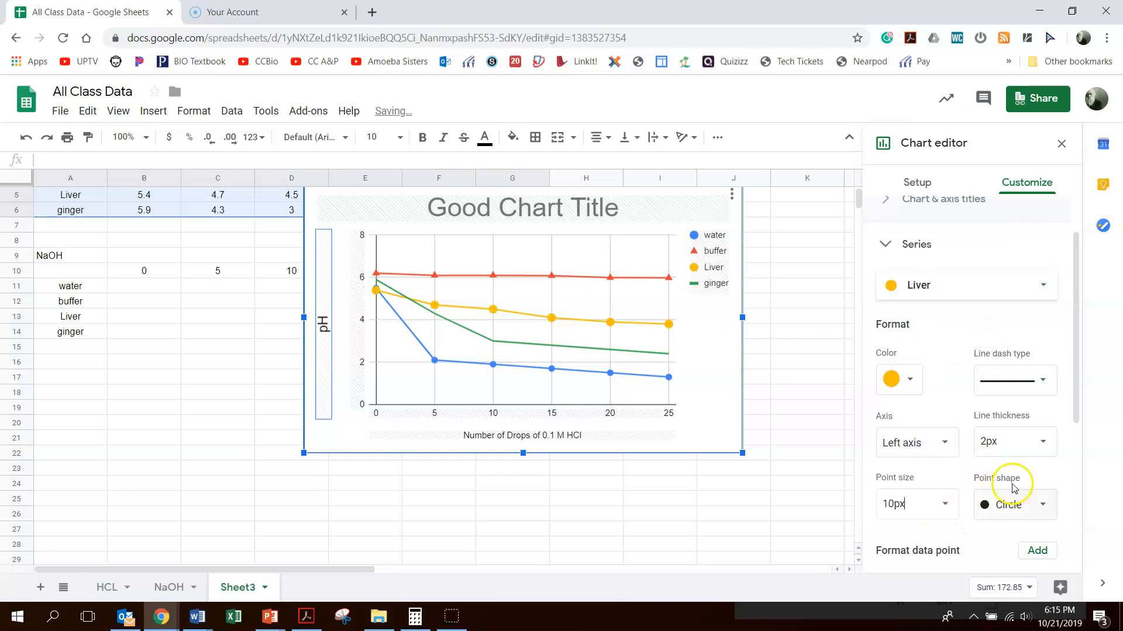
{"action": "left_click", "coordinate": [1017, 504]}
{"action": "left_click", "coordinate": [1027, 593]}
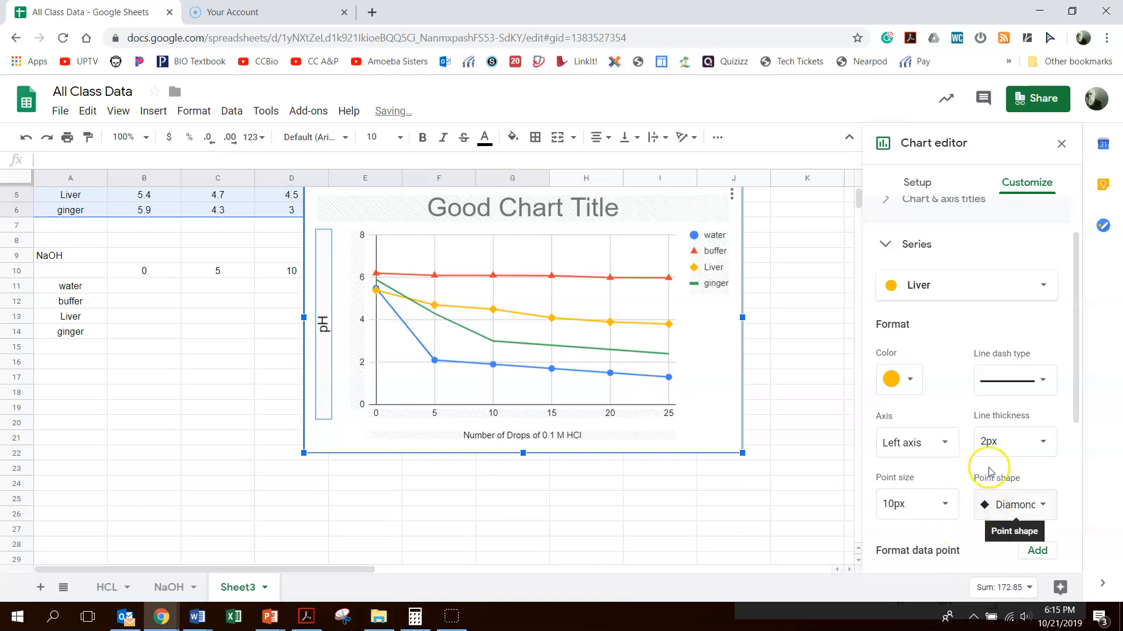
Step: Give the ginger series star-shaped points with a point size of 10px
{"action": "left_click", "coordinate": [924, 294]}
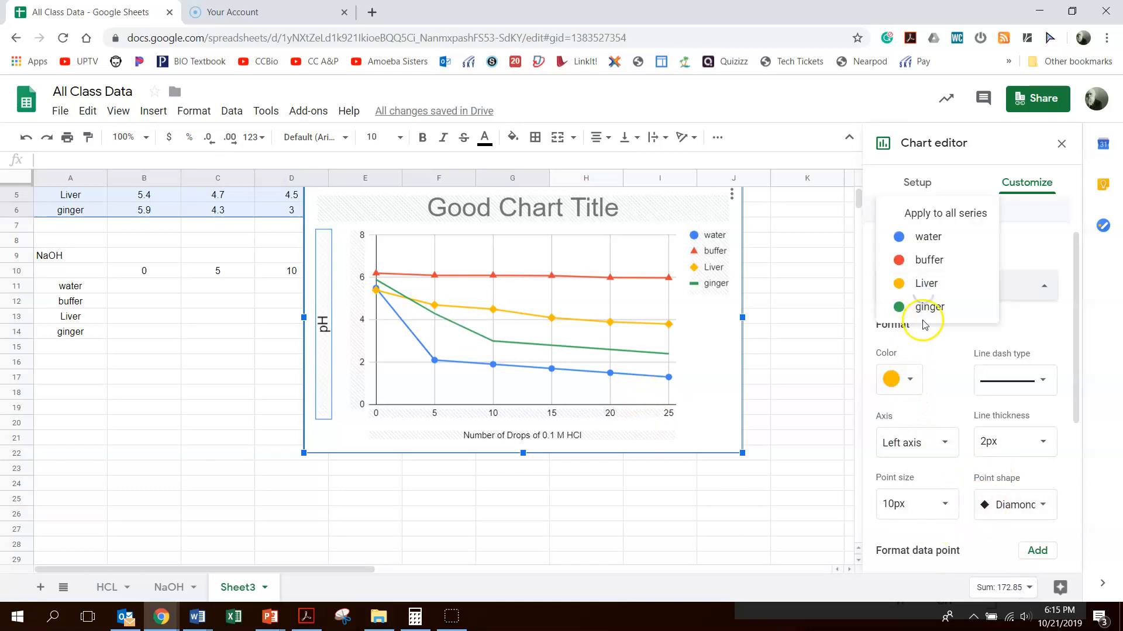
{"action": "left_click", "coordinate": [927, 309]}
{"action": "left_click", "coordinate": [942, 505]}
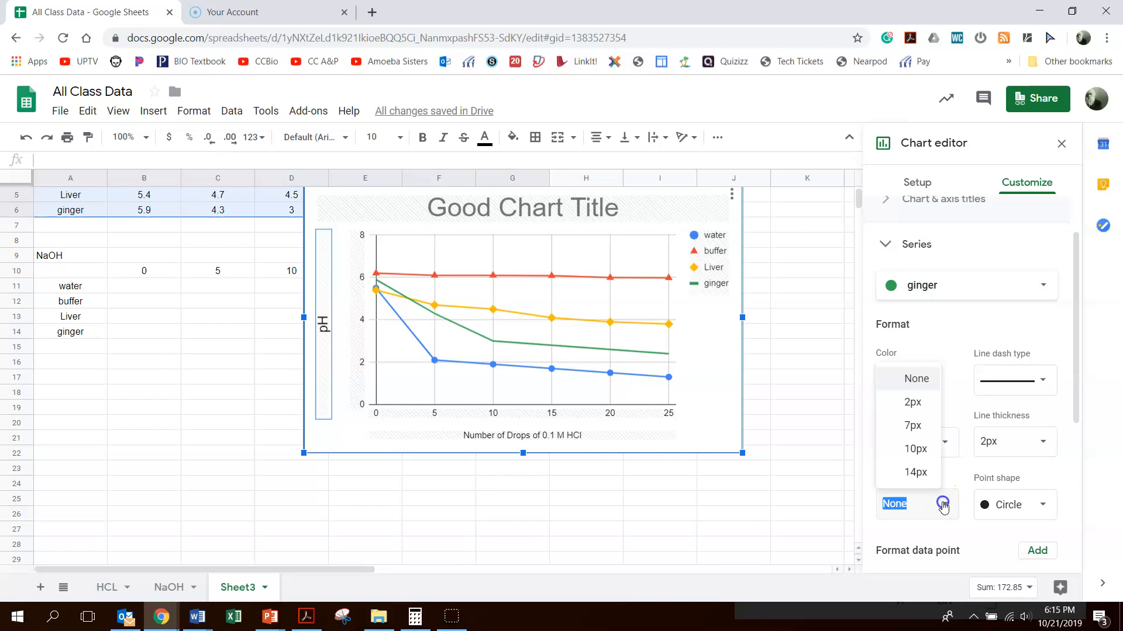
{"action": "left_click", "coordinate": [919, 448]}
{"action": "left_click_drag", "start_coordinate": [1074, 396], "coordinate": [1083, 433]}
{"action": "left_click", "coordinate": [1028, 453]}
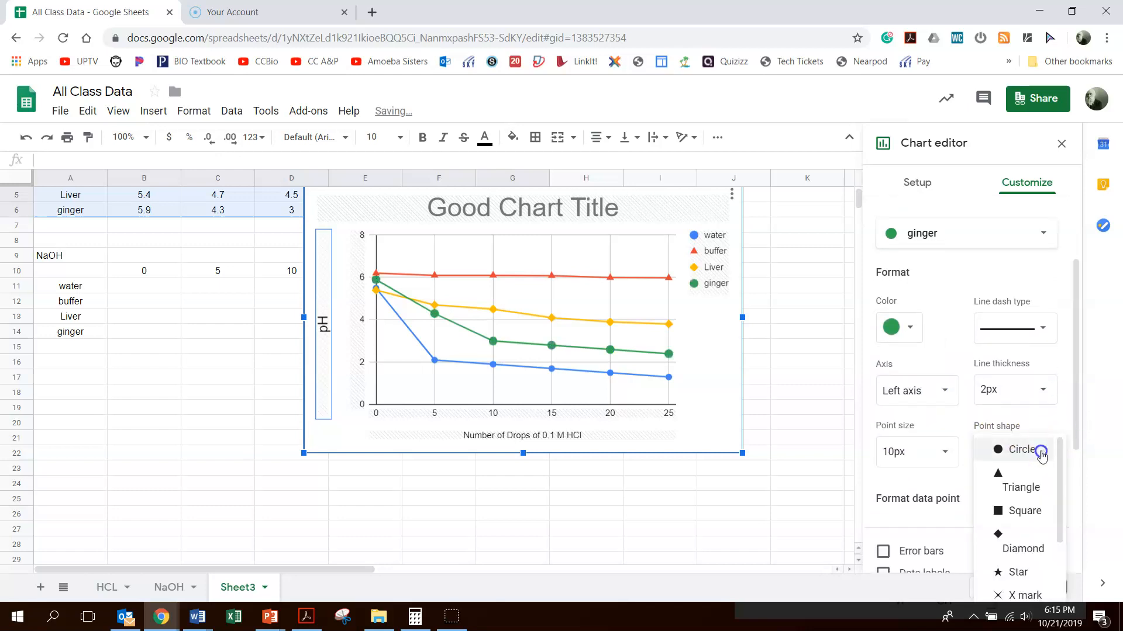
{"action": "left_click", "coordinate": [1015, 570]}
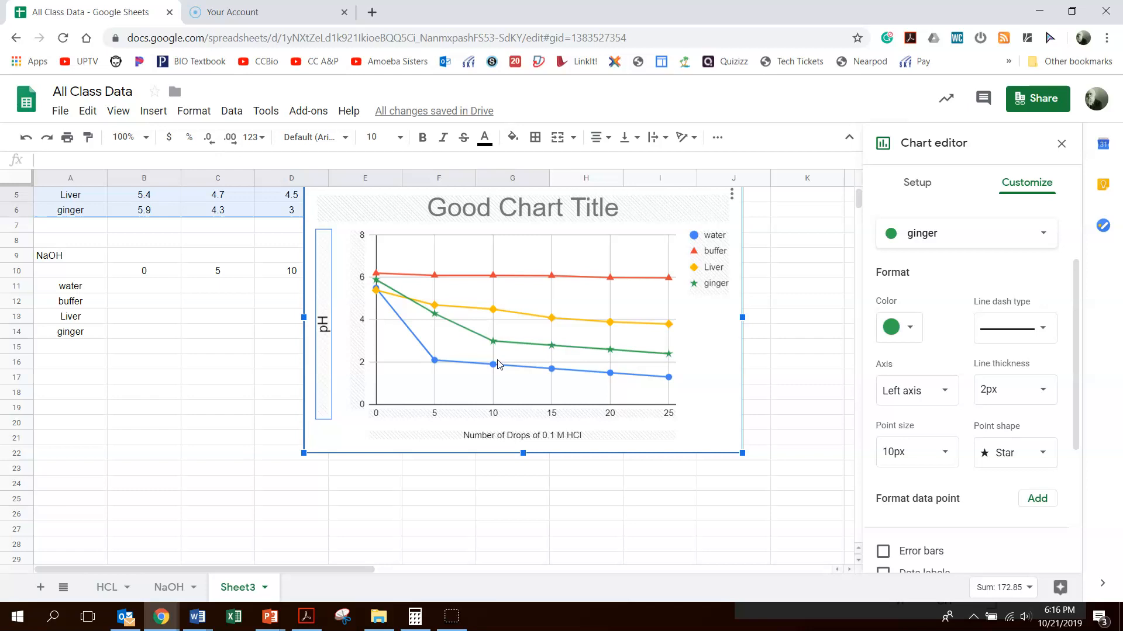
Step: Move the chart a little left and down on the sheet and close the chart editor
{"action": "left_click_drag", "start_coordinate": [703, 403], "coordinate": [655, 450]}
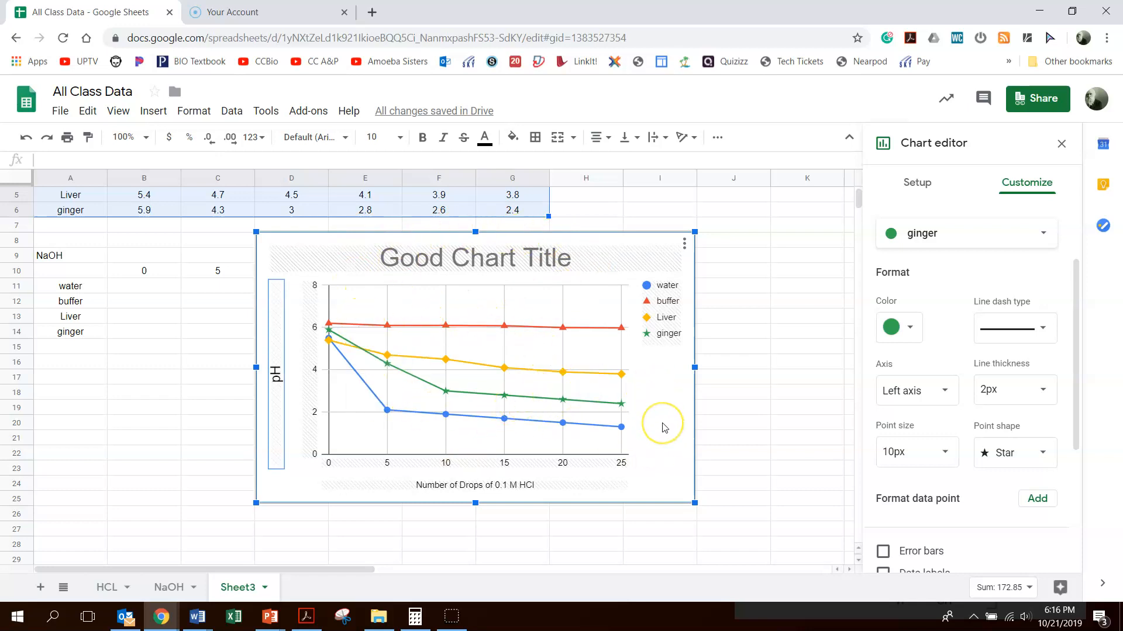
{"action": "left_click", "coordinate": [147, 390]}
{"action": "left_click", "coordinate": [272, 312]}
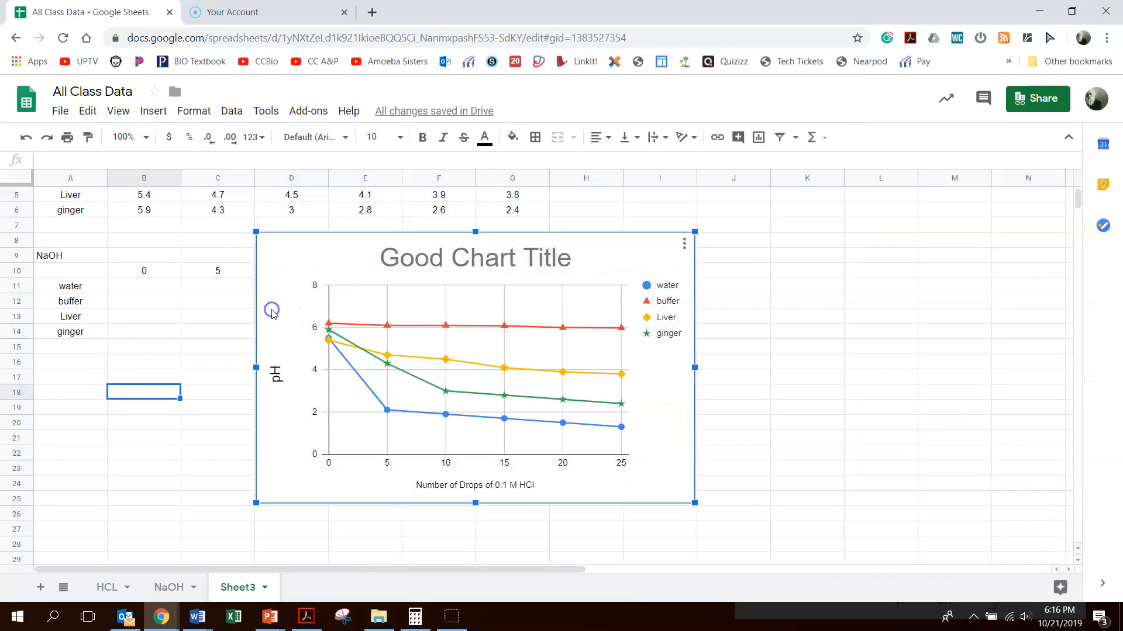
Step: Move the chart to its own sheet
{"action": "left_click", "coordinate": [684, 247]}
{"action": "left_click", "coordinate": [641, 388]}
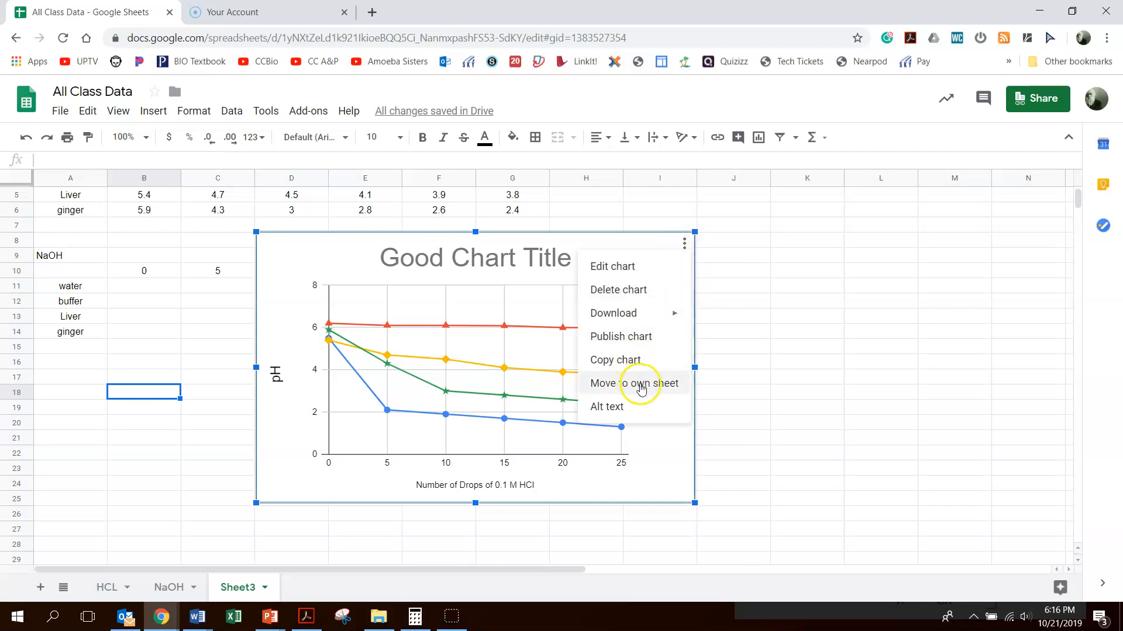
{"action": "left_click", "coordinate": [641, 384]}
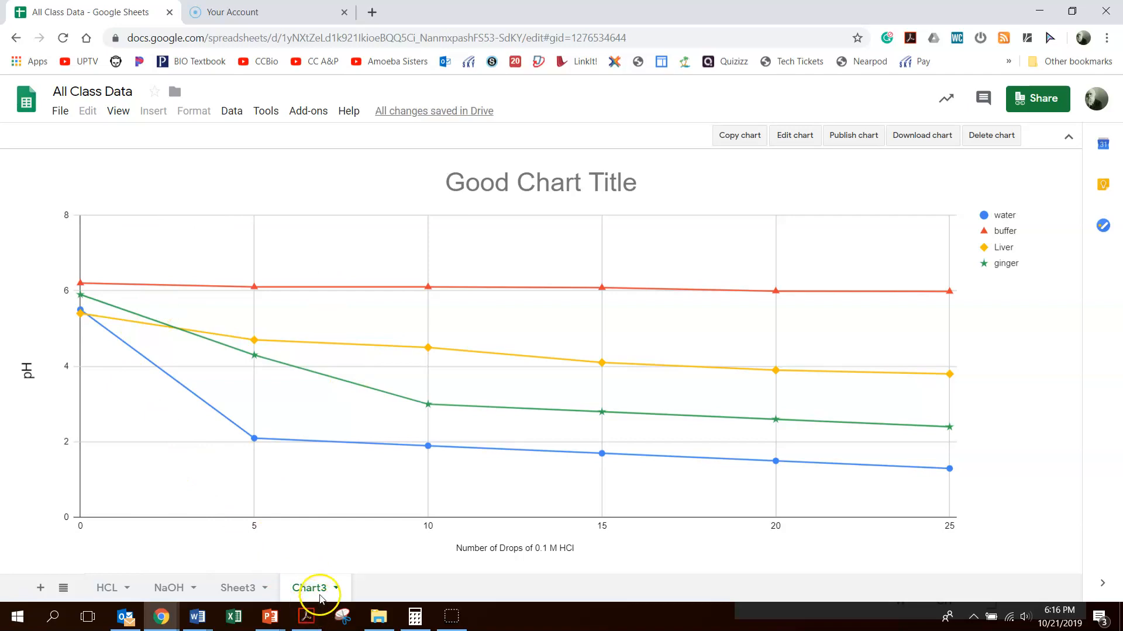
Step: Open the print settings preview for the chart sheet and cancel without printing
{"action": "left_click", "coordinate": [62, 114]}
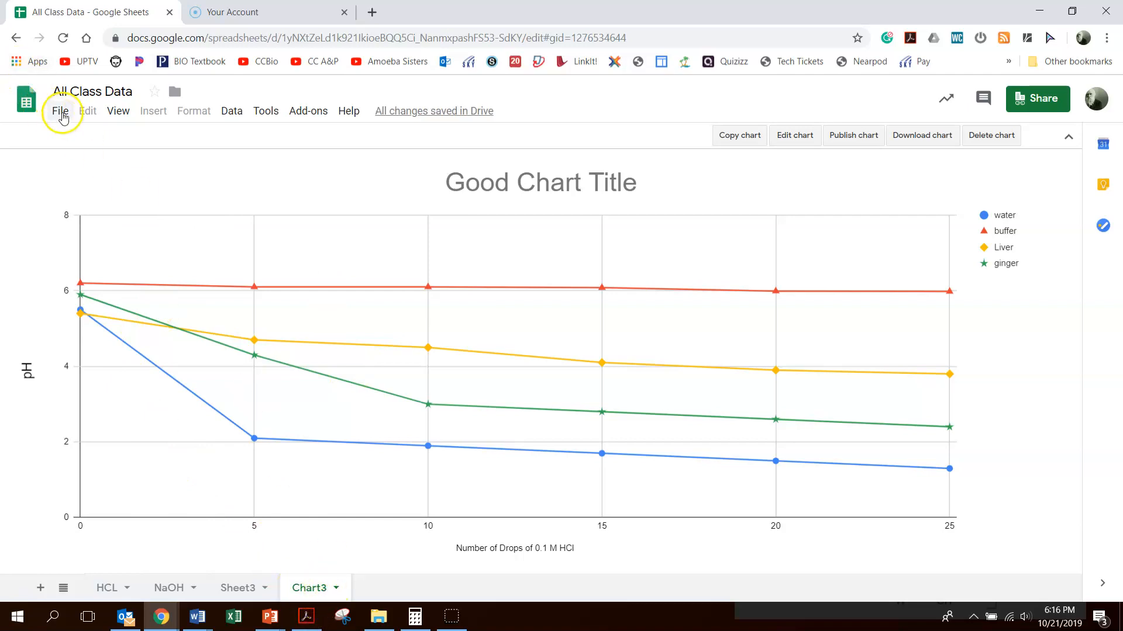
{"action": "left_click", "coordinate": [92, 577]}
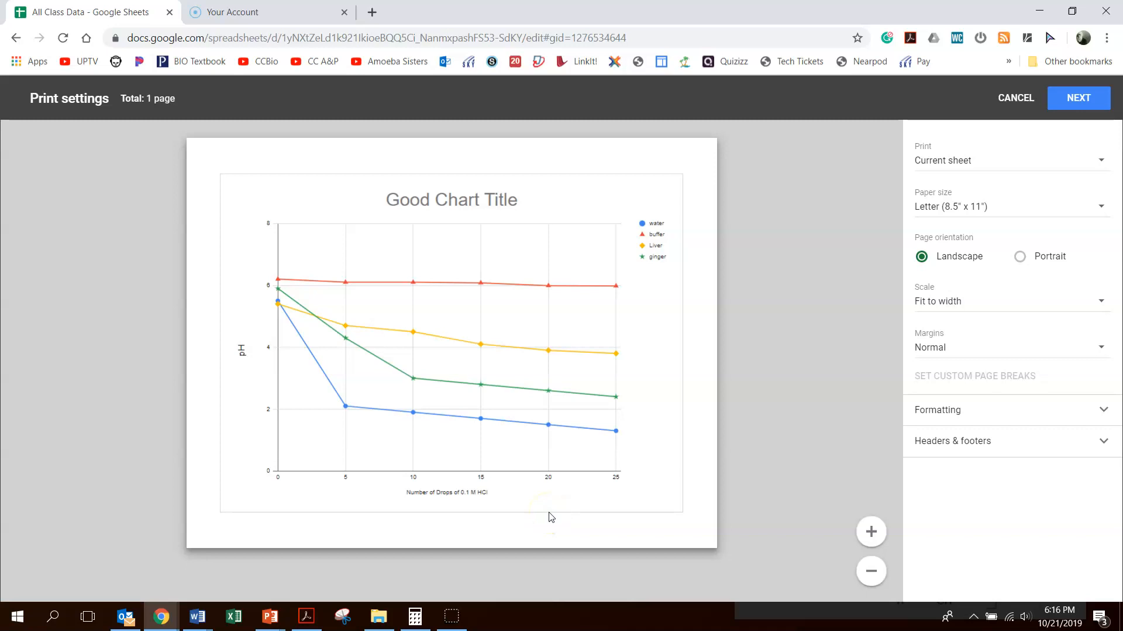
{"action": "left_click", "coordinate": [1016, 99]}
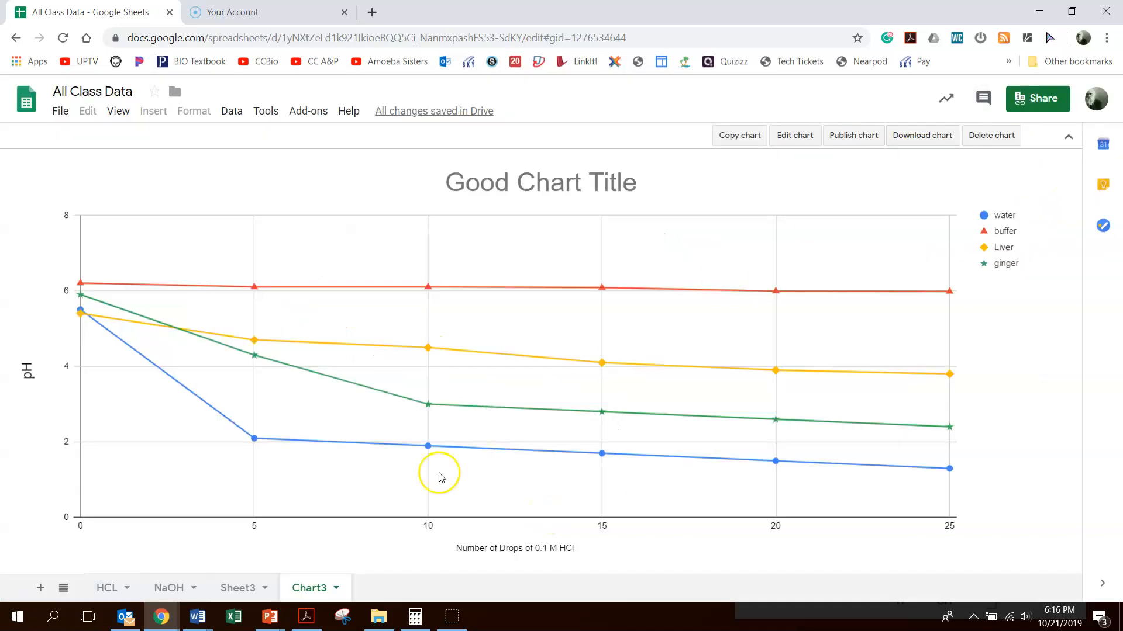
Step: Return to Sheet3 and view the top of the data table
{"action": "left_click", "coordinate": [234, 592]}
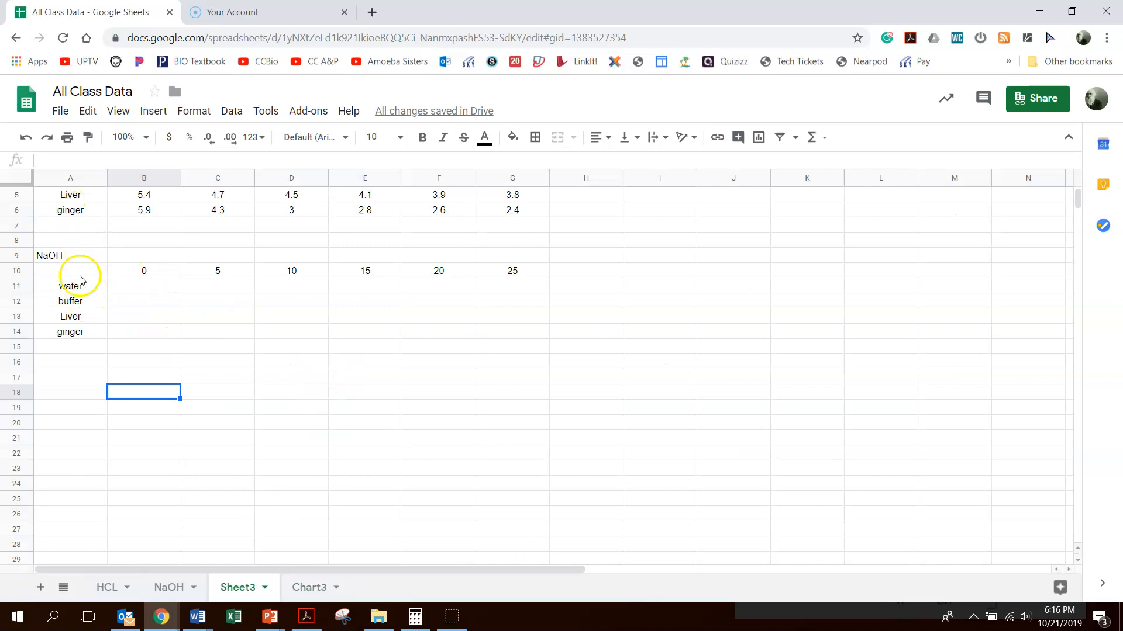
{"action": "scroll", "coordinate": [80, 281], "scroll_direction": "up", "scroll_amount": 2}
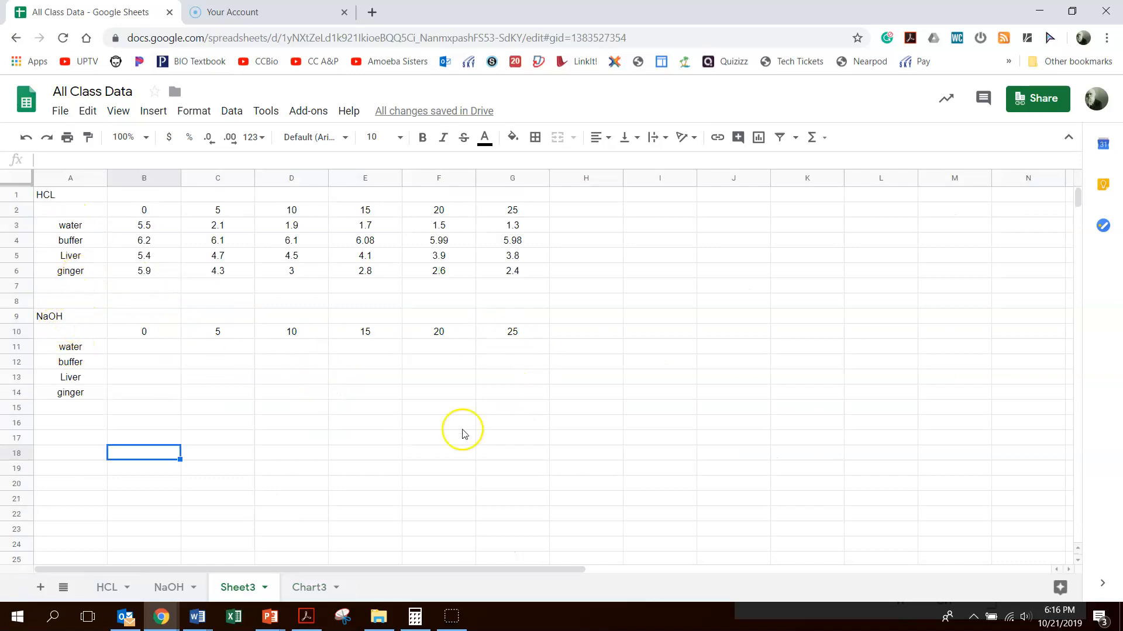